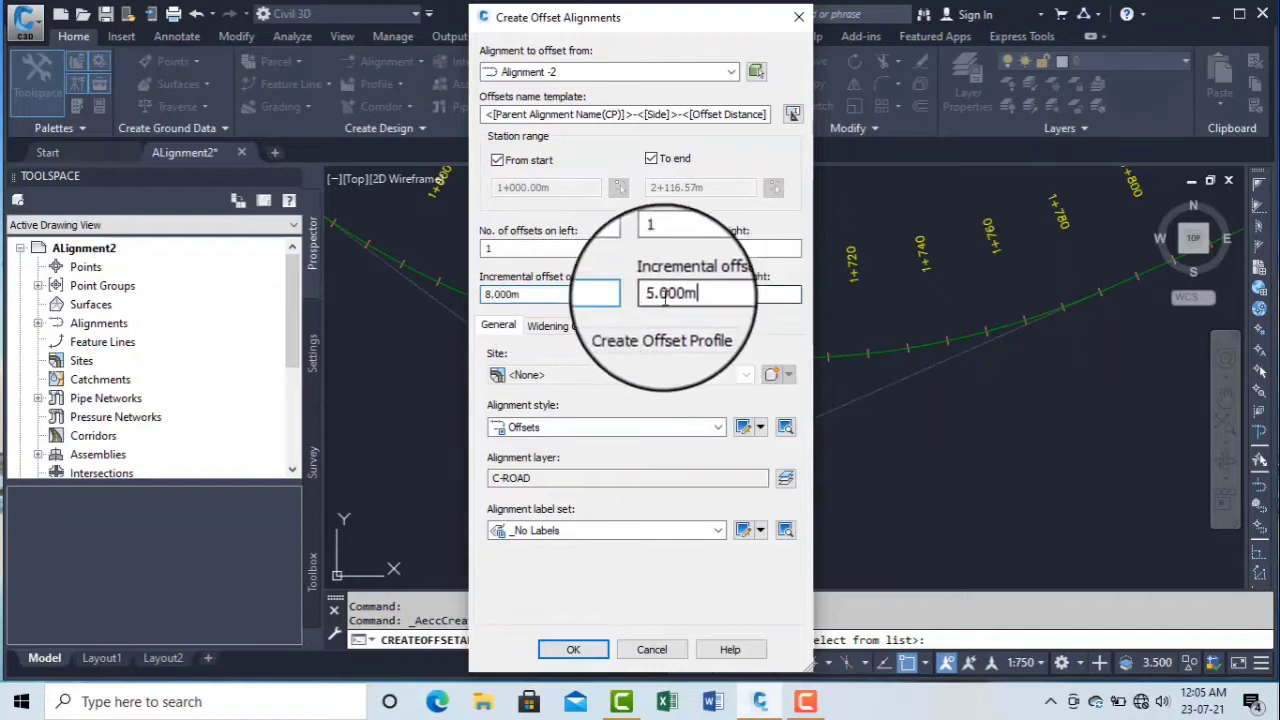
Step: Set the incremental offset on the right to 8 m and enable widening around curves
text(8)
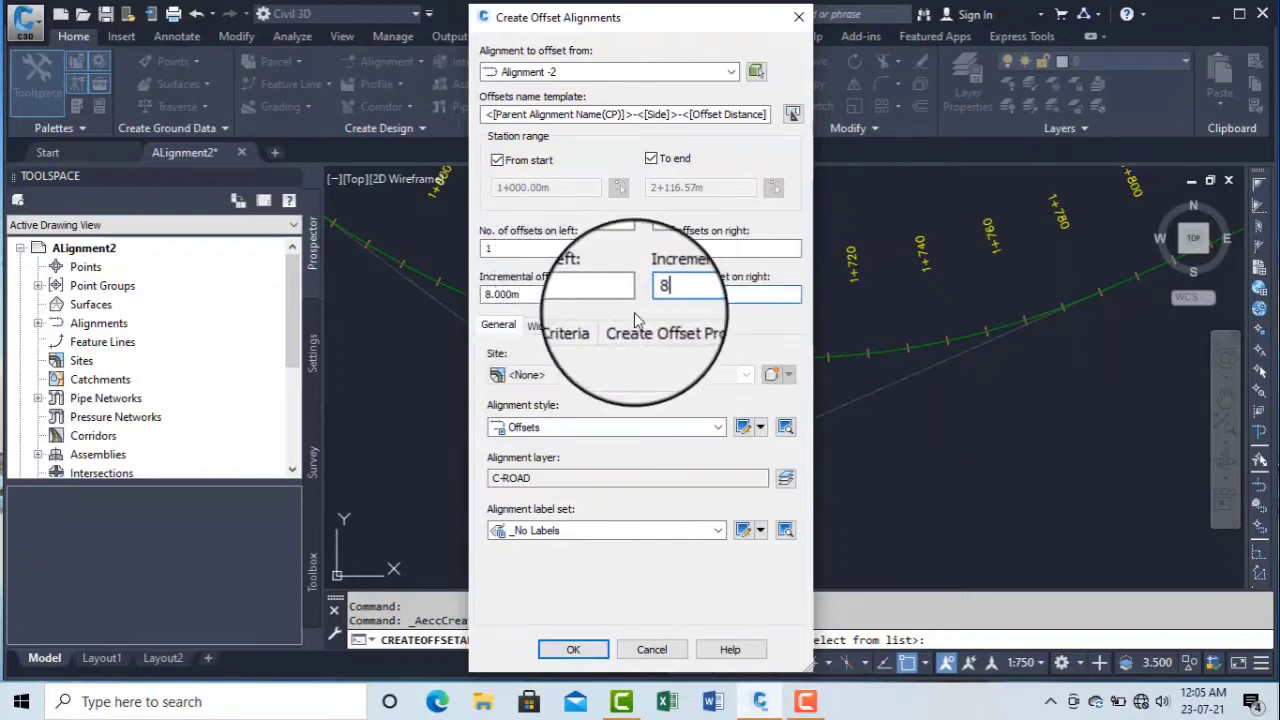
click(573, 330)
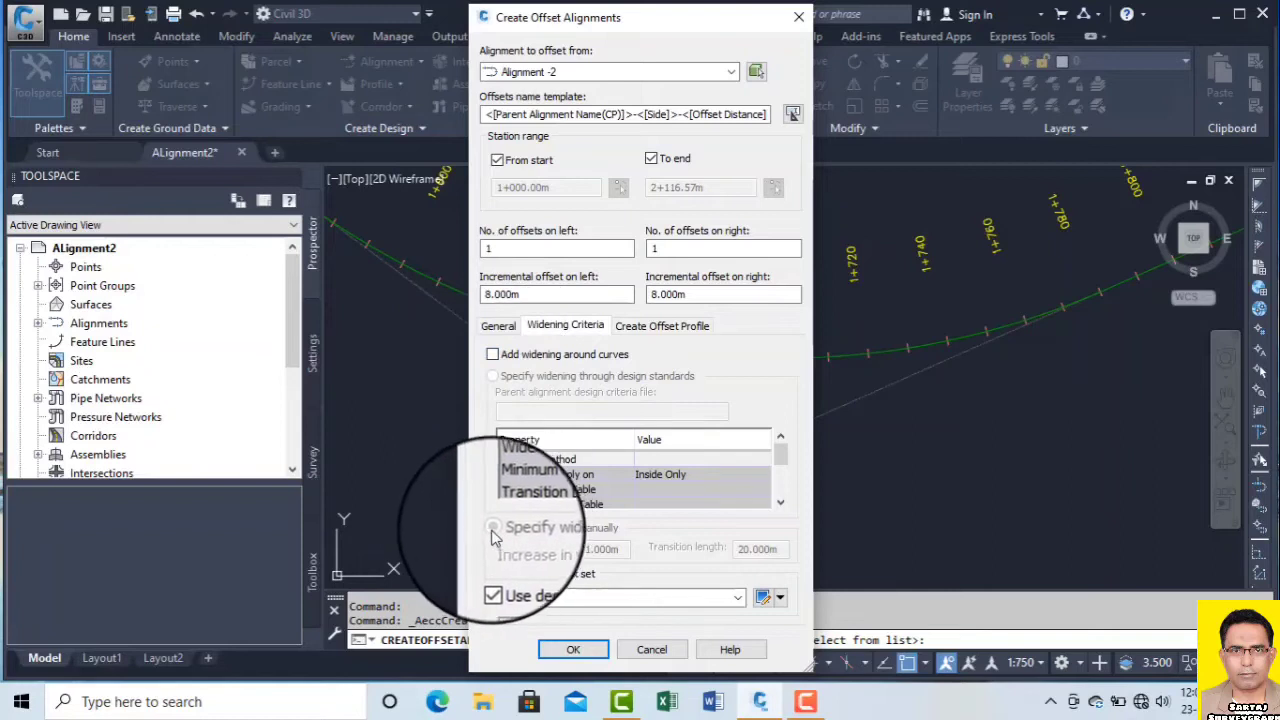
click(493, 356)
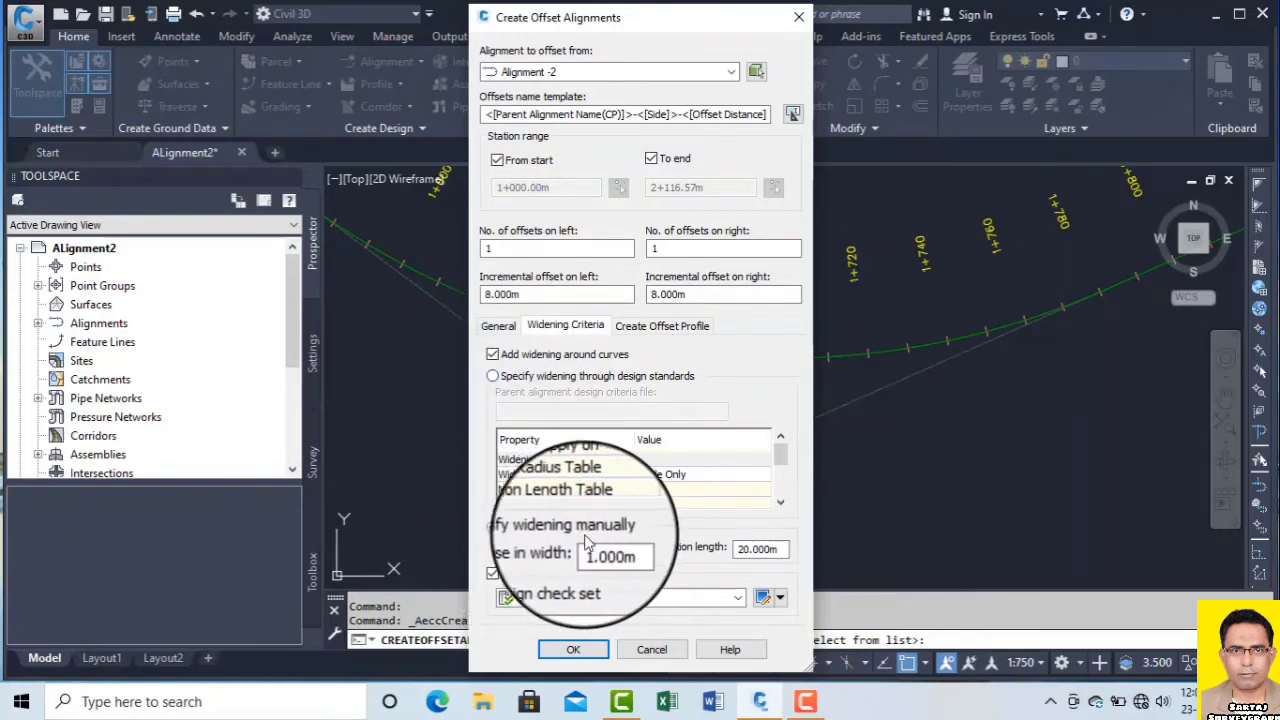
click(492, 377)
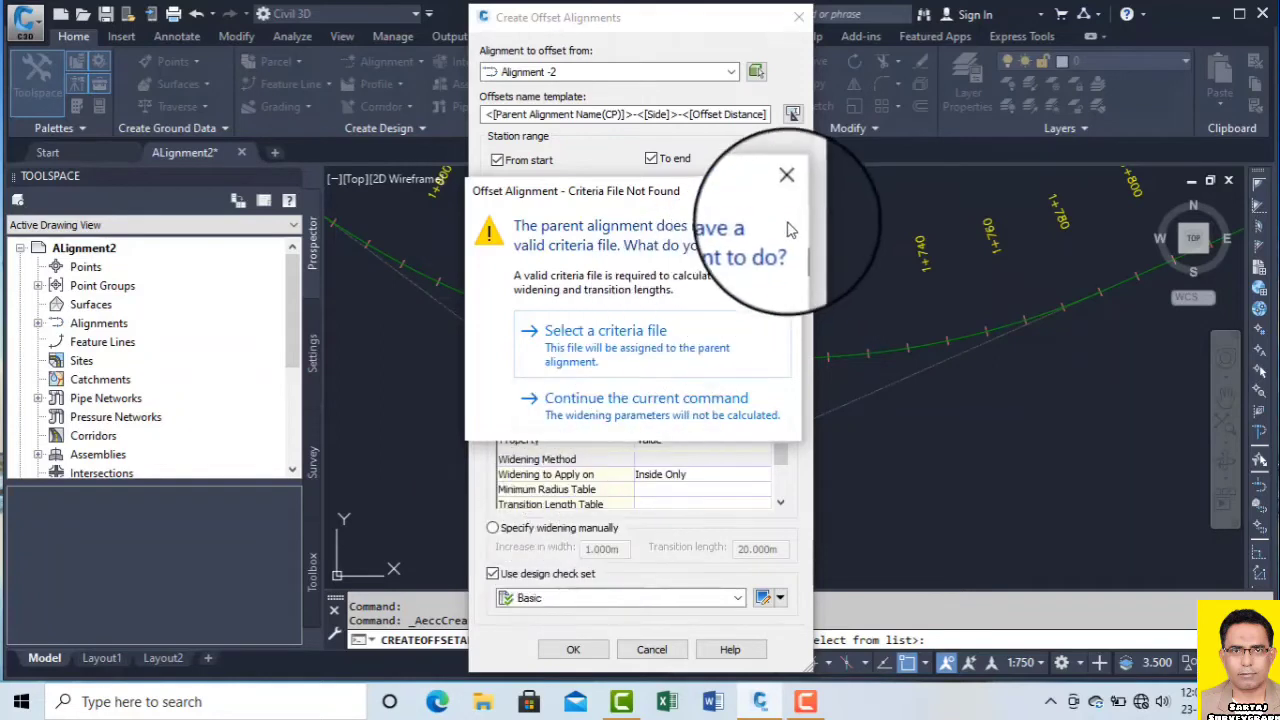
click(786, 190)
click(500, 527)
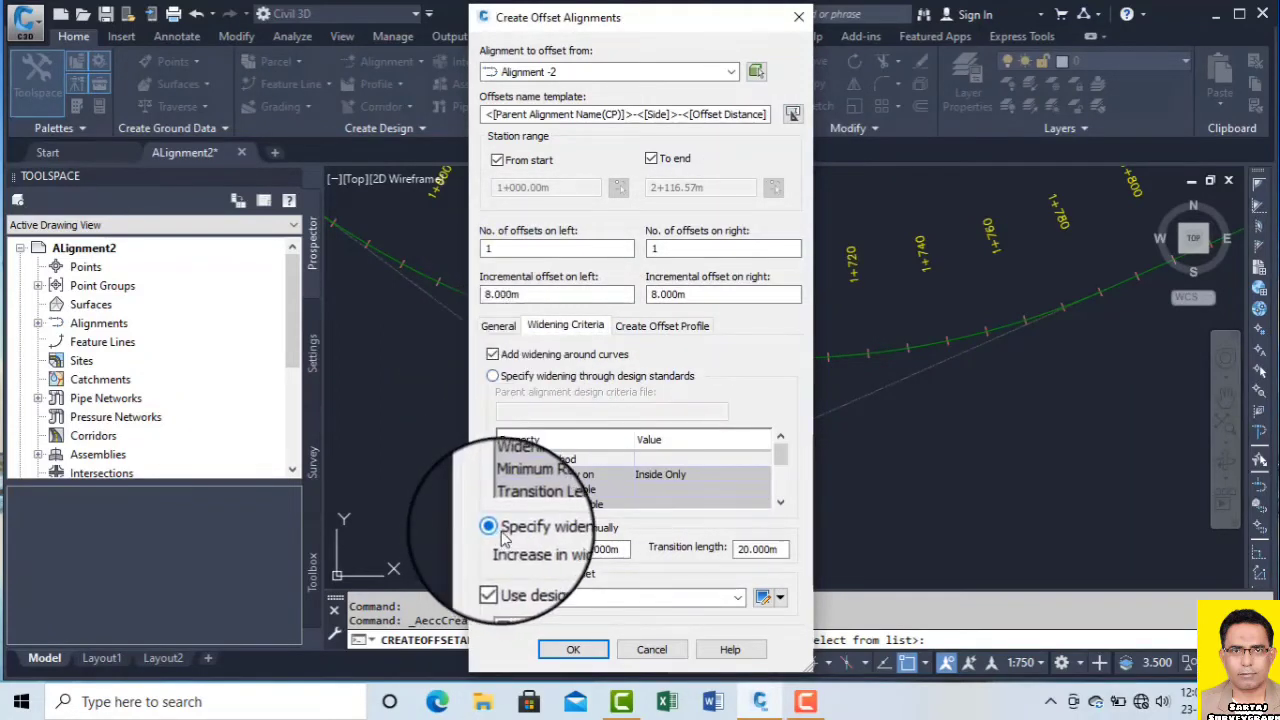
click(491, 377)
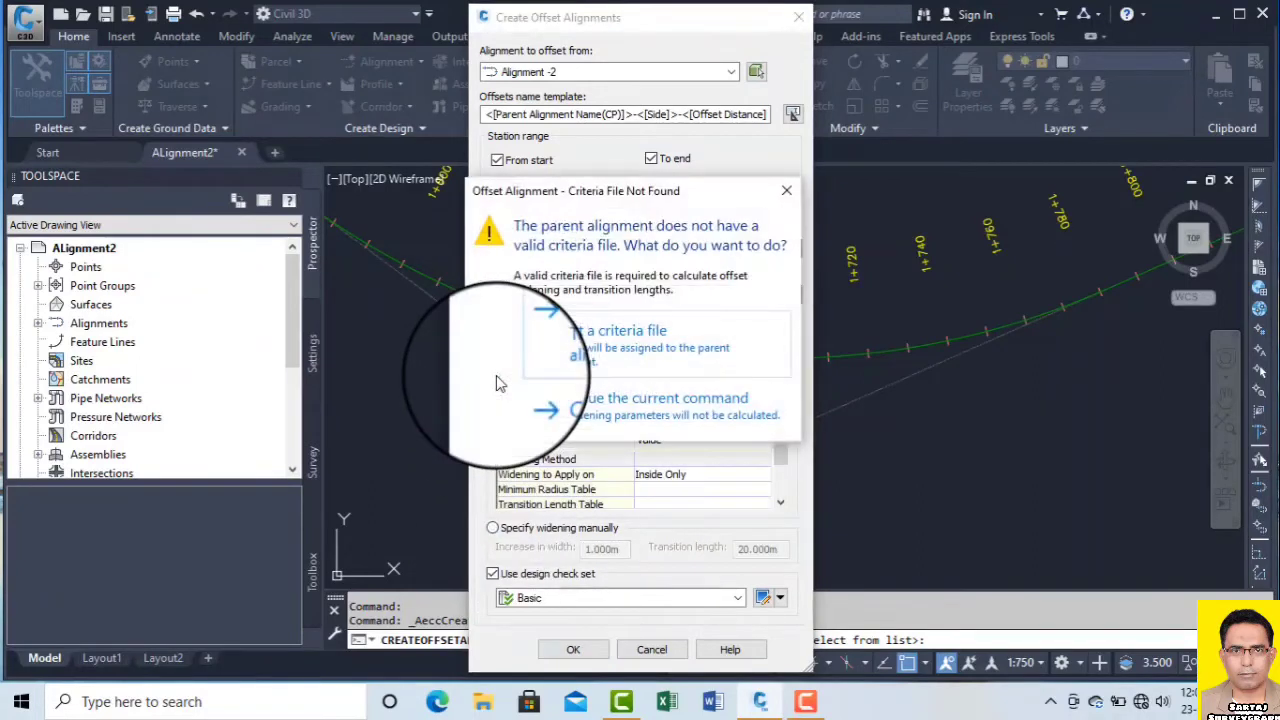
click(788, 192)
click(515, 528)
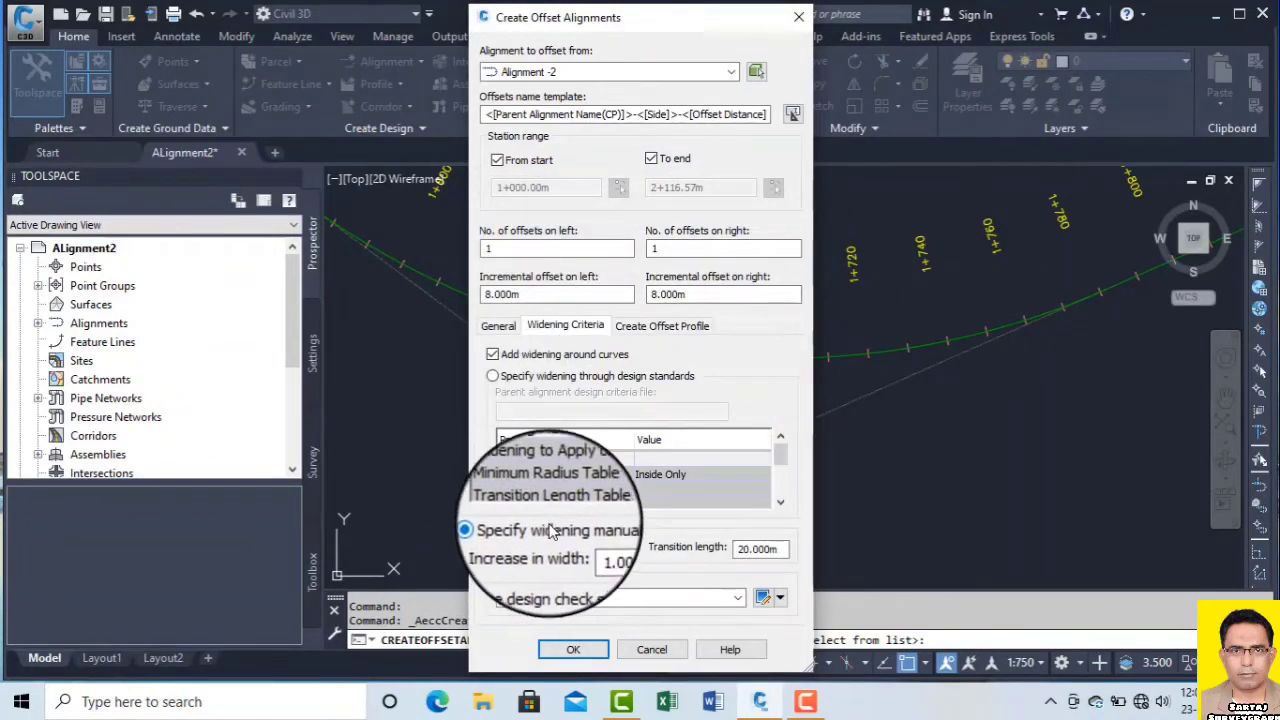
Step: Apply the manual widening to Both Sides with a 3 m increase in width, and create the offset alignments
click(658, 478)
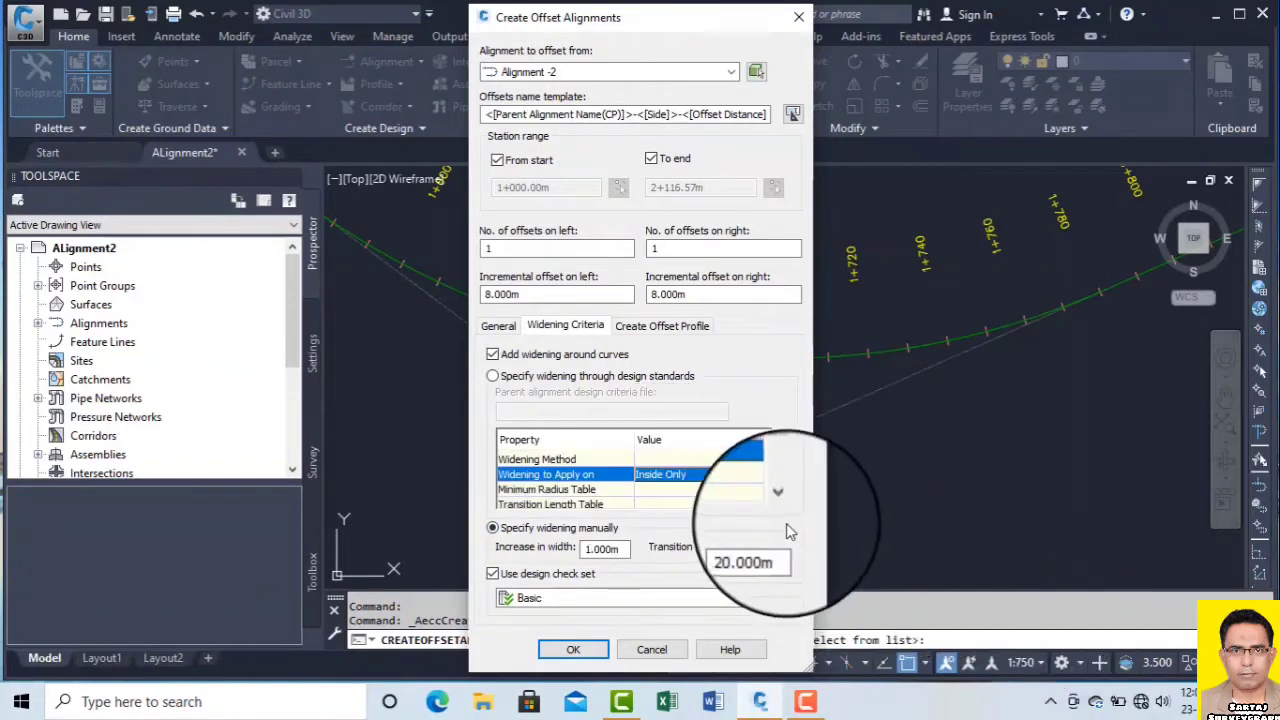
click(731, 484)
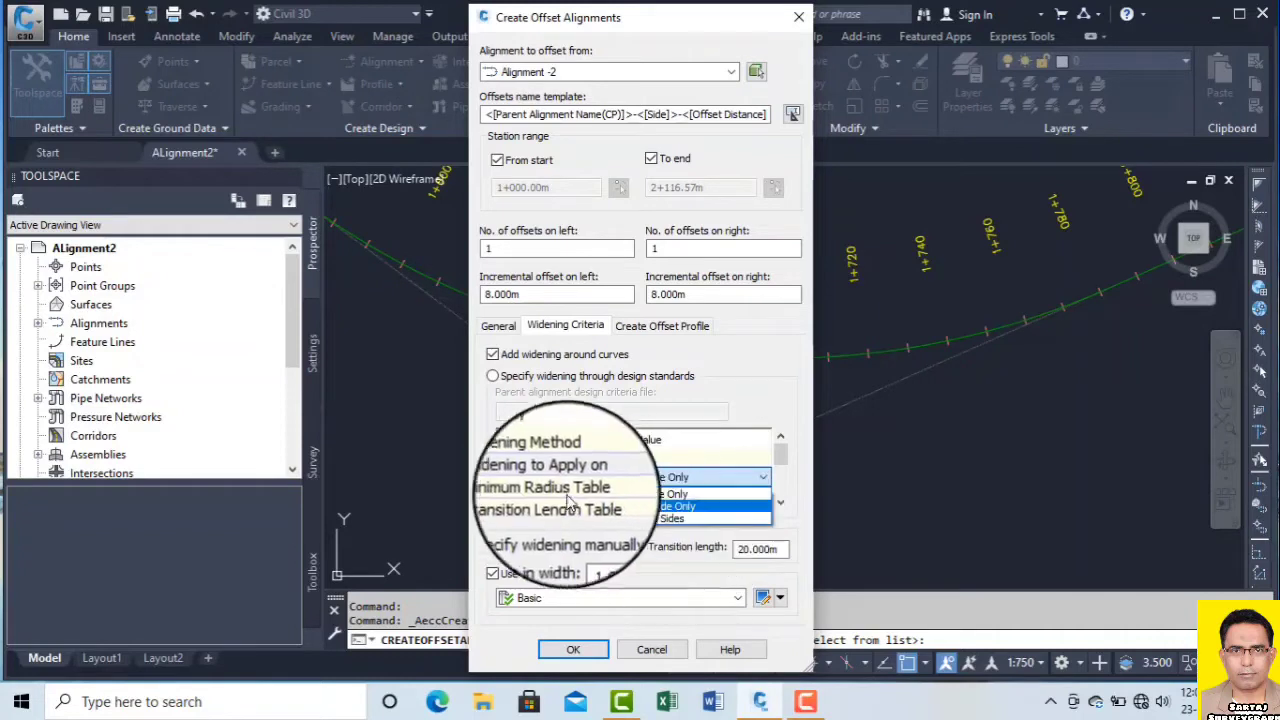
click(680, 519)
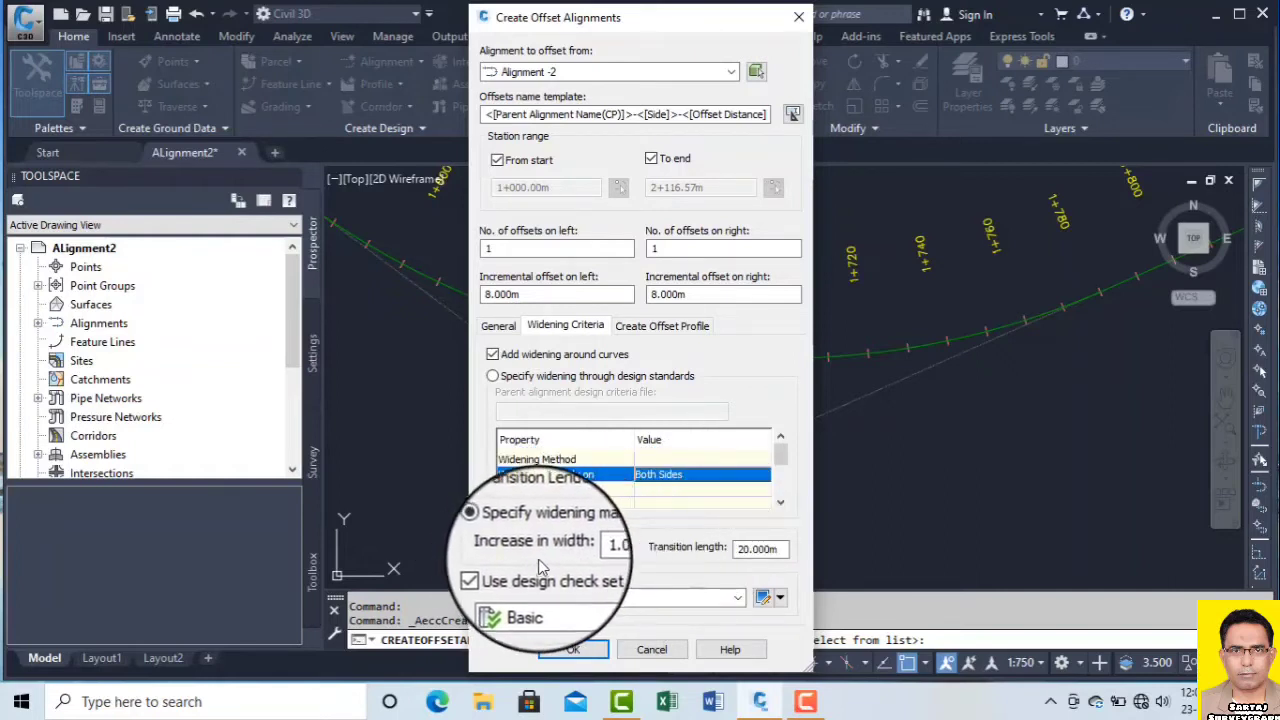
double_click(590, 551)
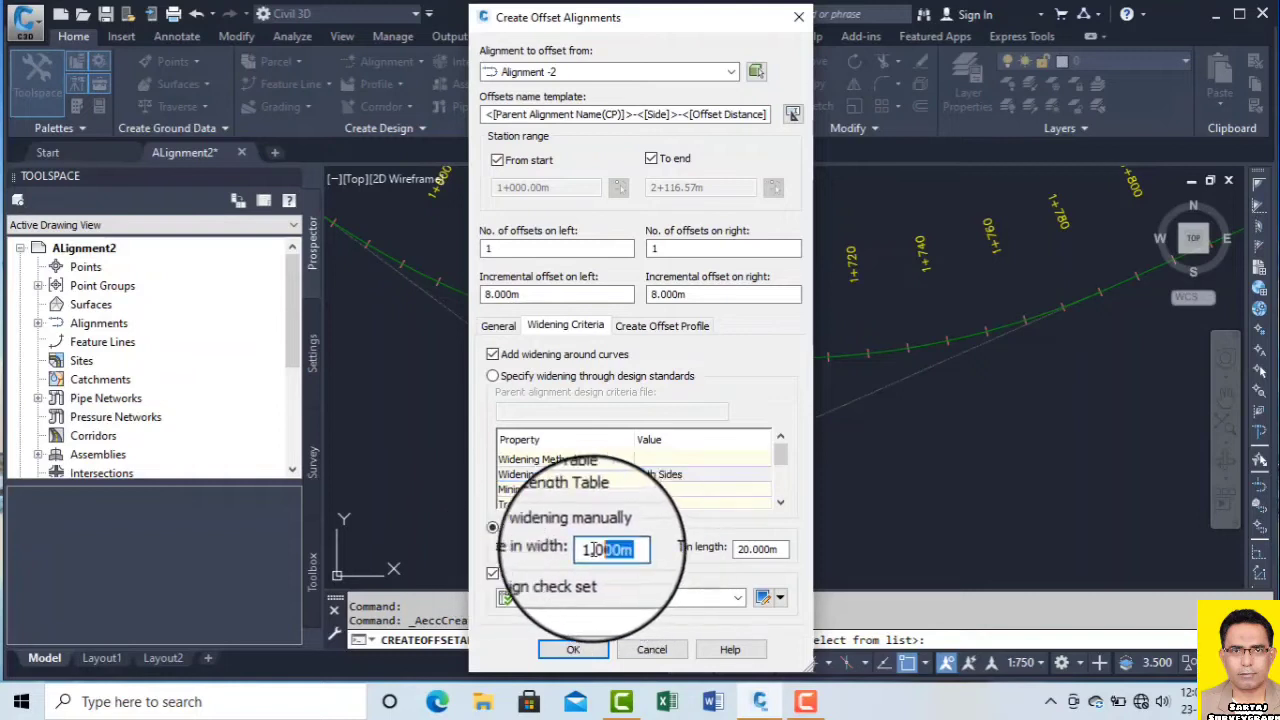
text(3)
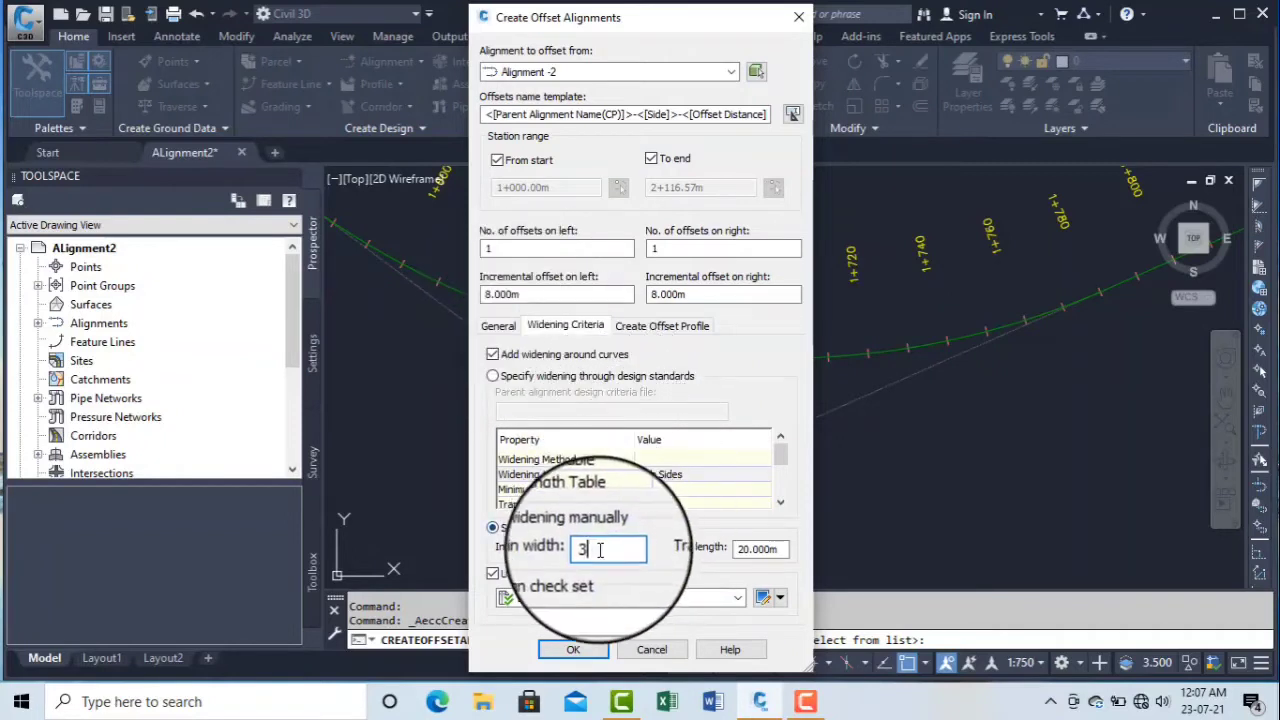
click(578, 652)
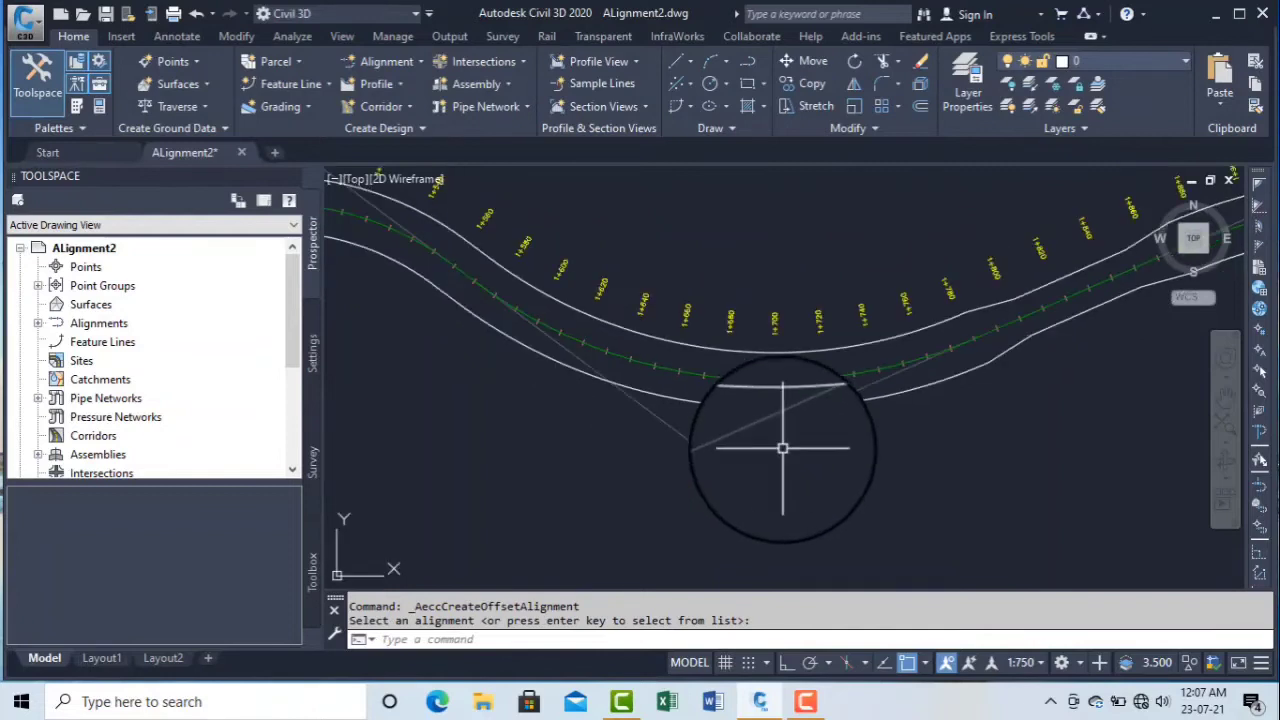
Step: Add an aligned dimension between the two offset alignments across the widened curve near station 1+480
scroll(783, 448, down, 3)
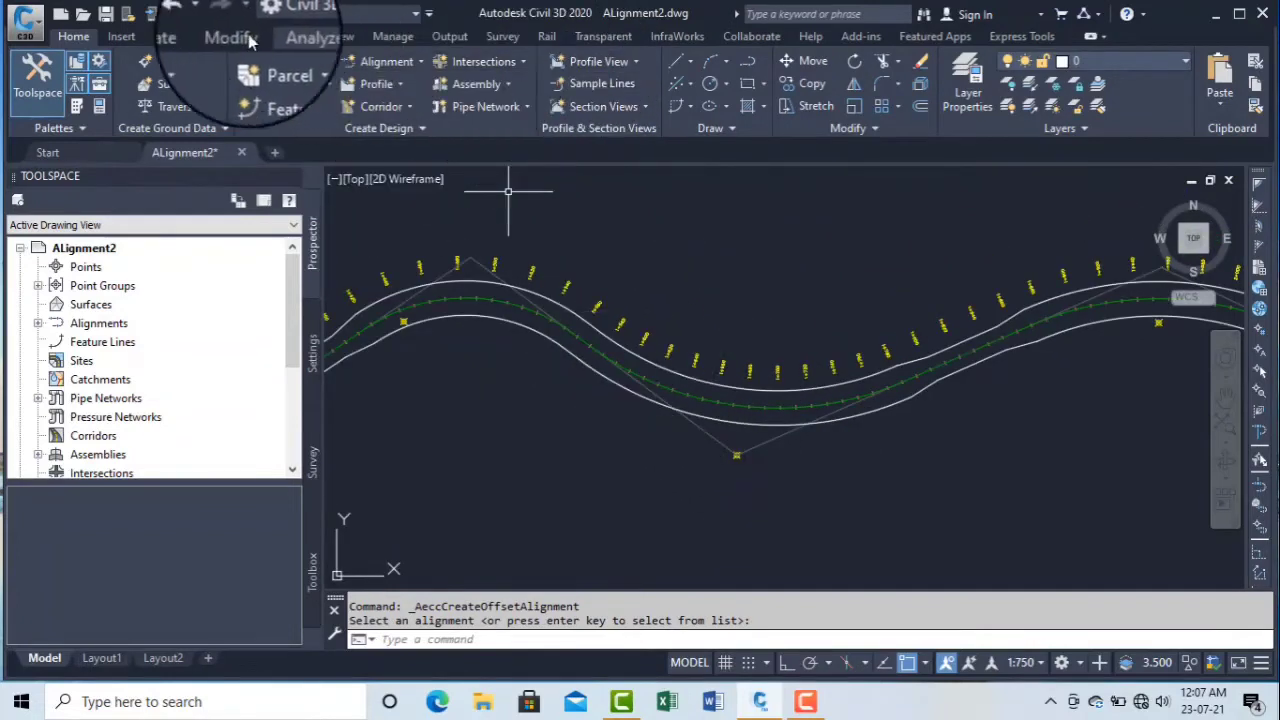
click(176, 36)
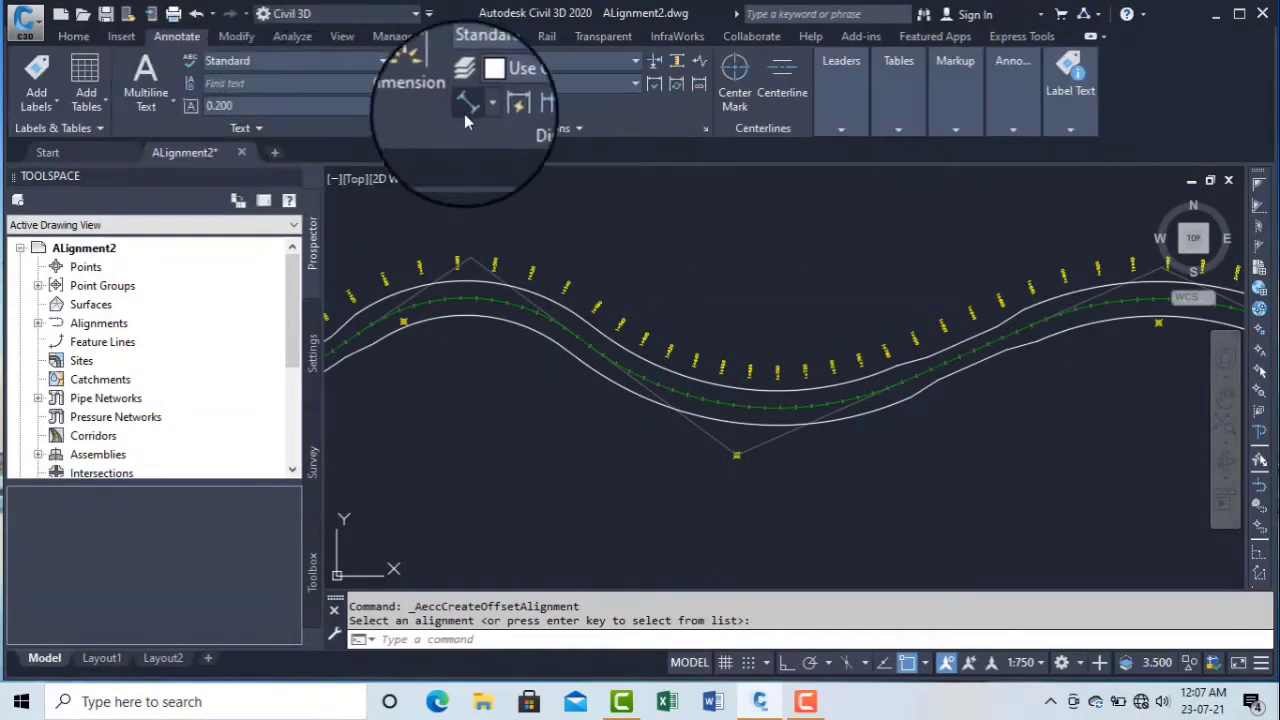
click(474, 300)
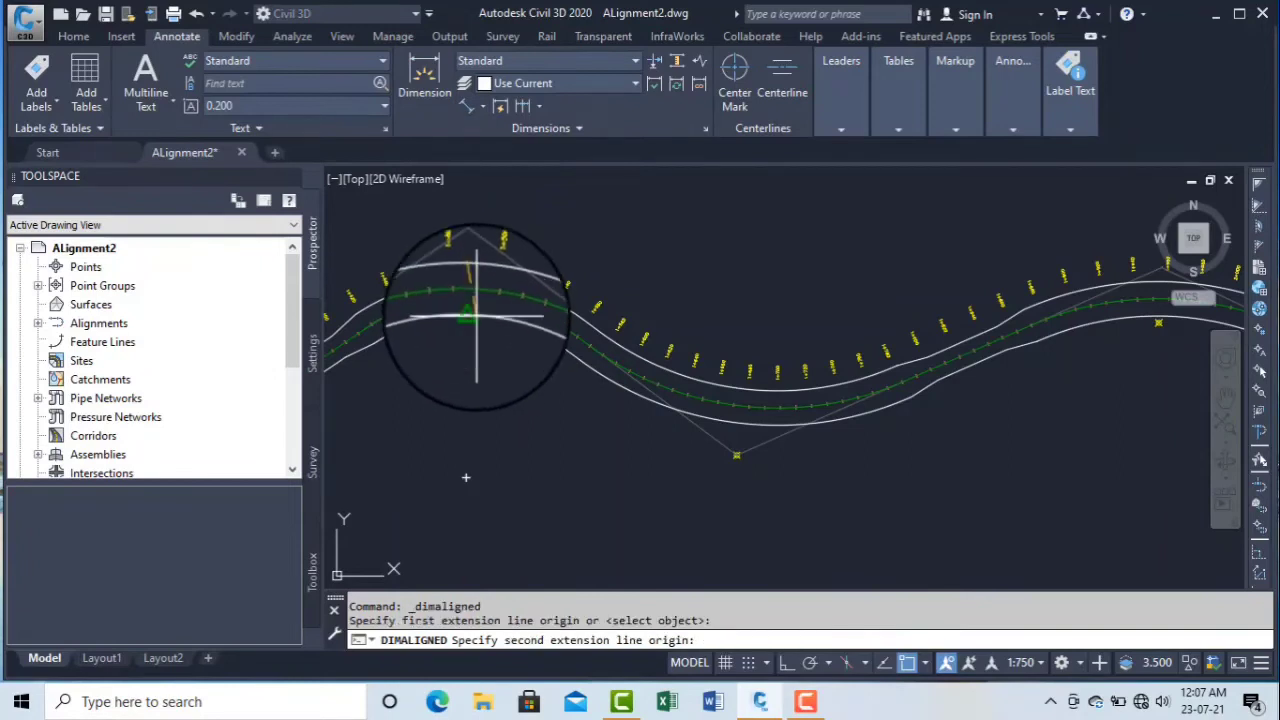
click(460, 290)
scroll(460, 290, up, 5)
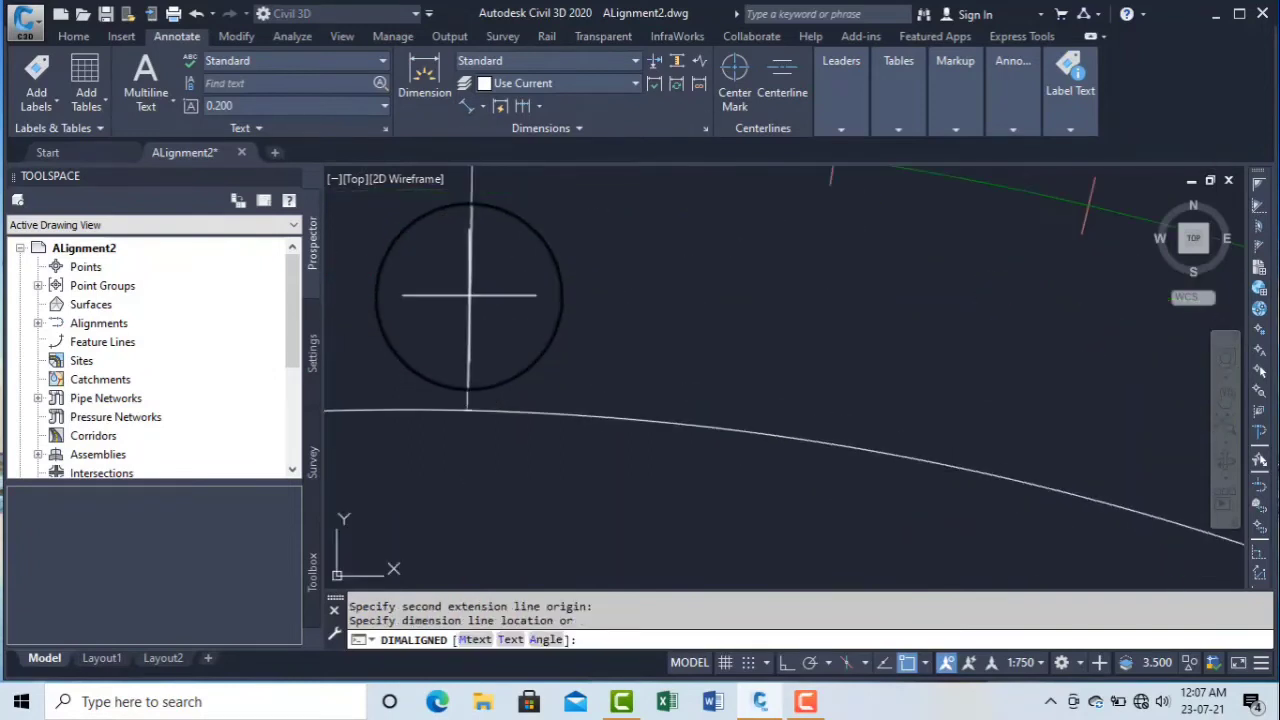
click(460, 290)
scroll(529, 301, down, 6)
scroll(508, 251, up, 8)
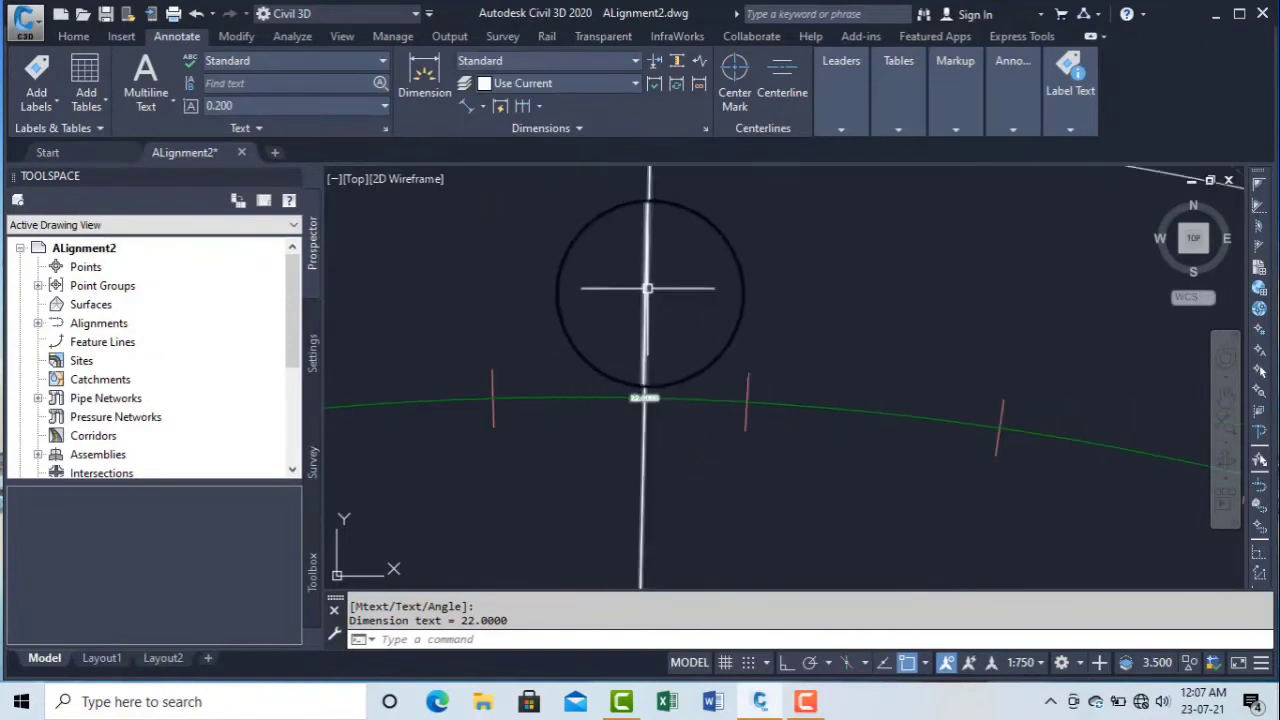
scroll(648, 289, down, 4)
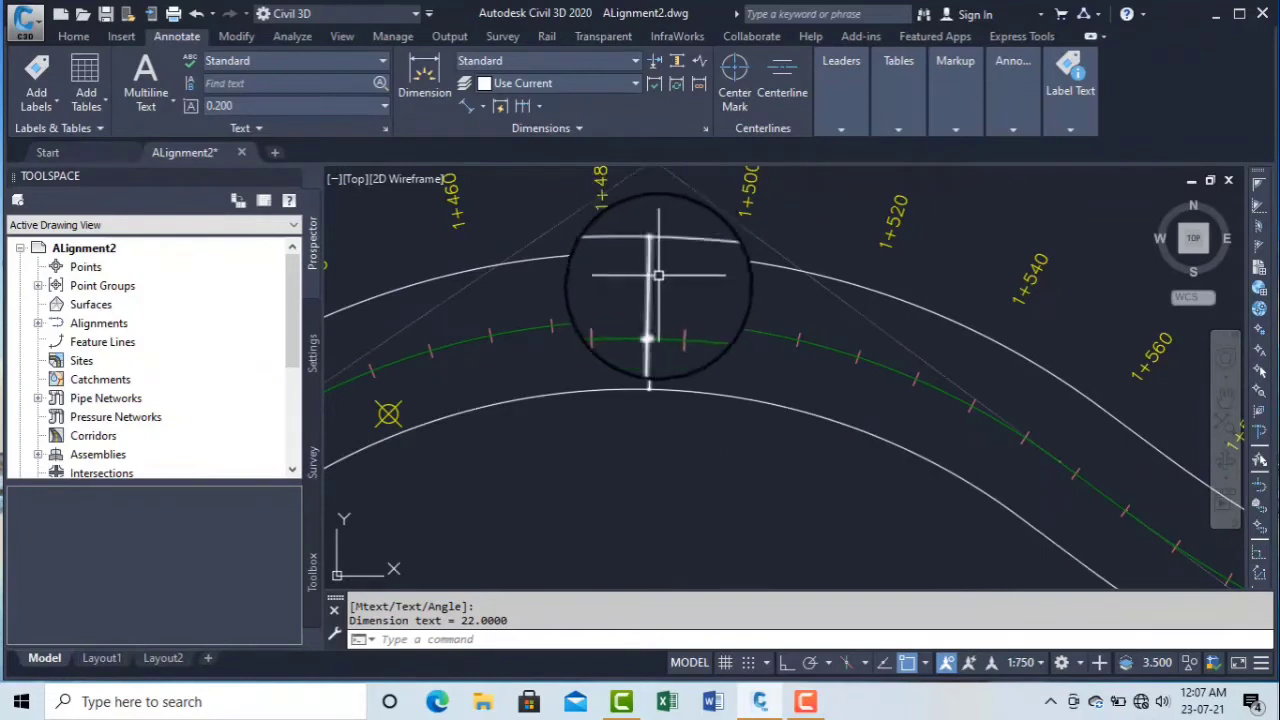
scroll(636, 401, up, 8)
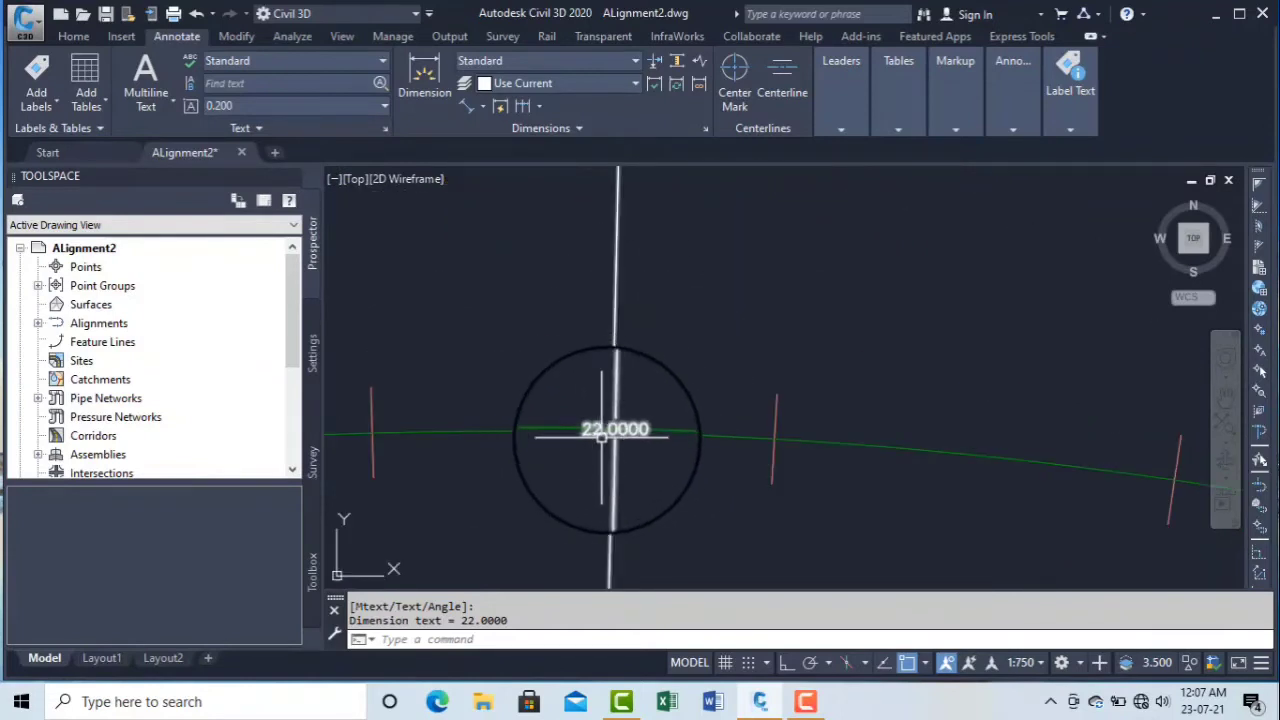
scroll(661, 420, down, 5)
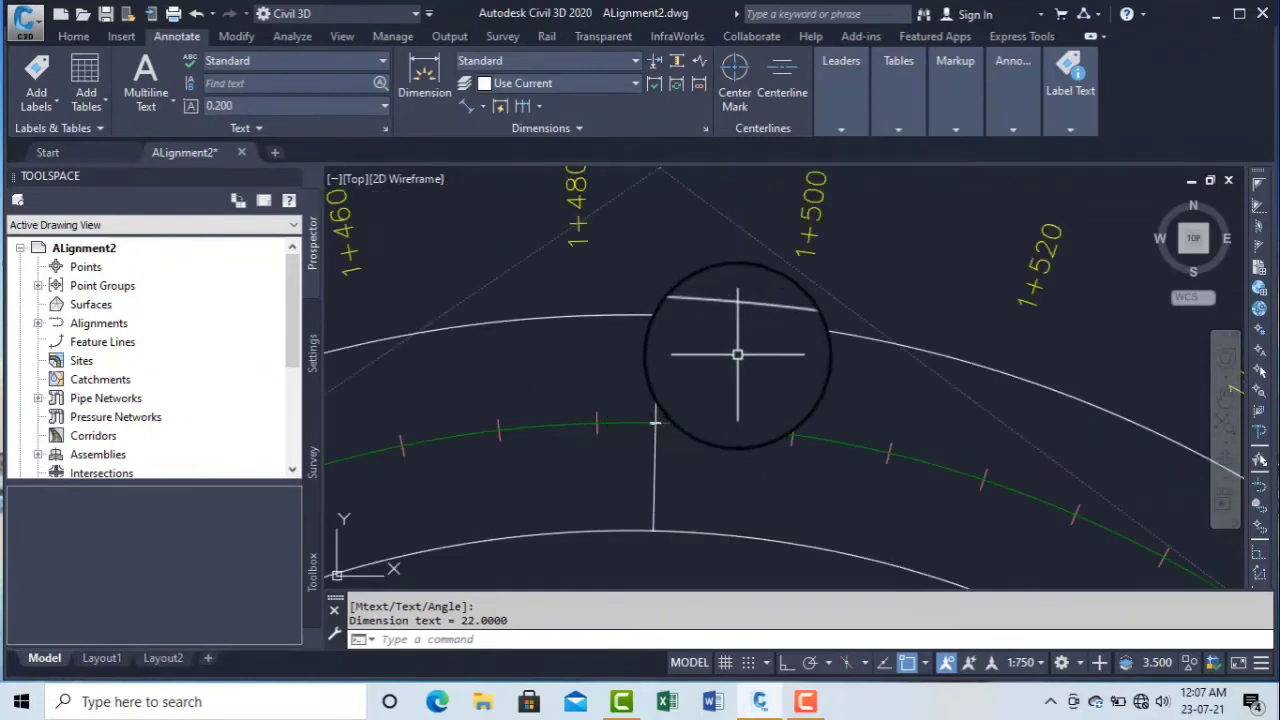
Step: Add an aligned dimension between the two offset alignments on the straight stretch between stations 1+360 and 1+380
scroll(665, 377, down, 5)
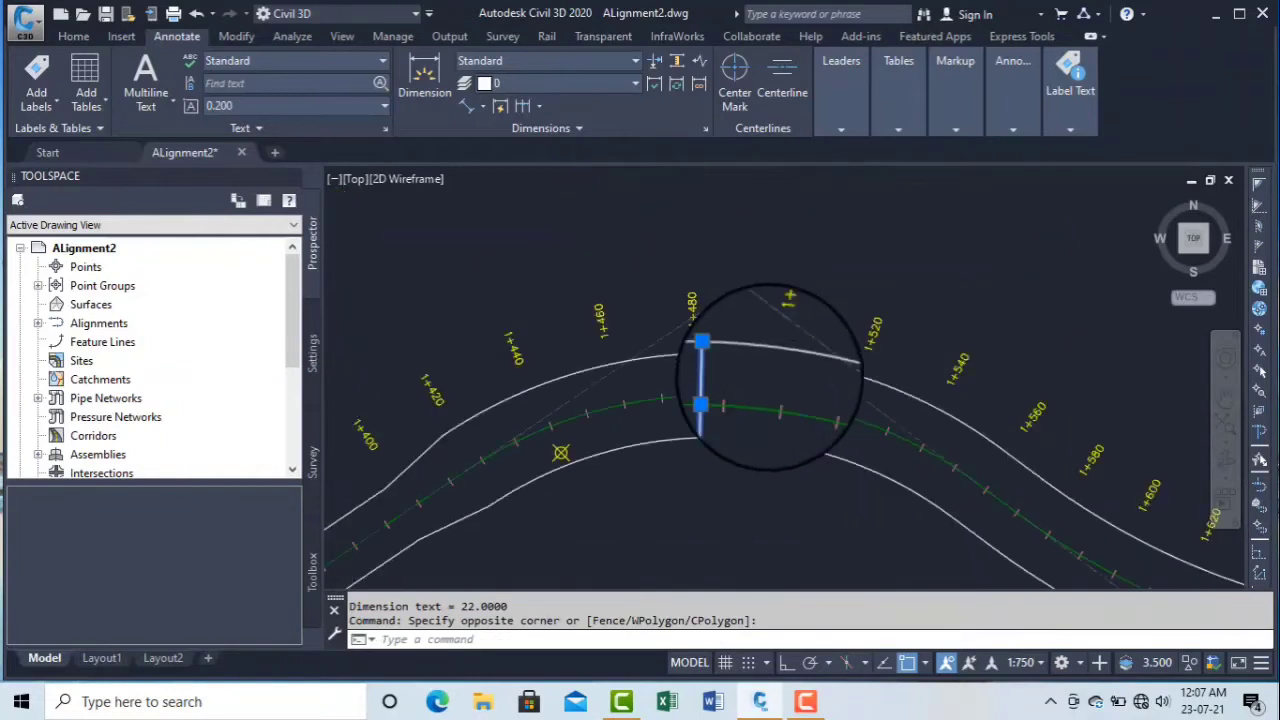
scroll(600, 441, up, 2)
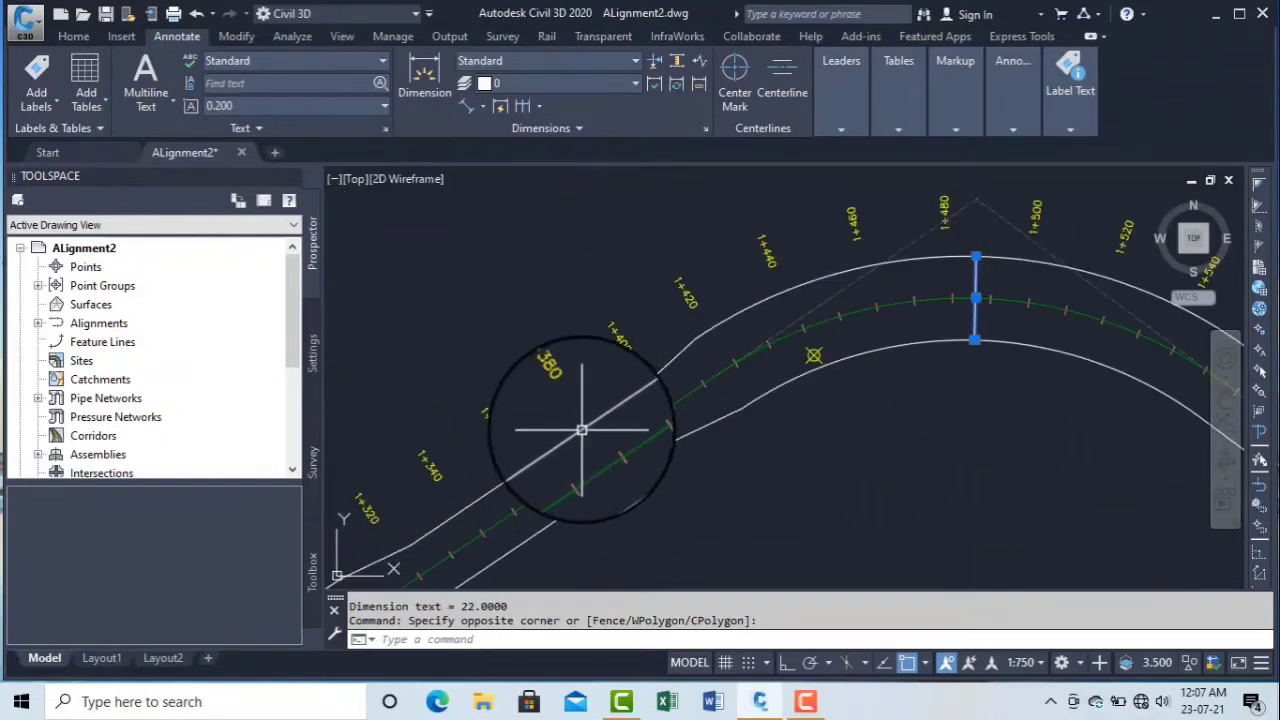
click(425, 80)
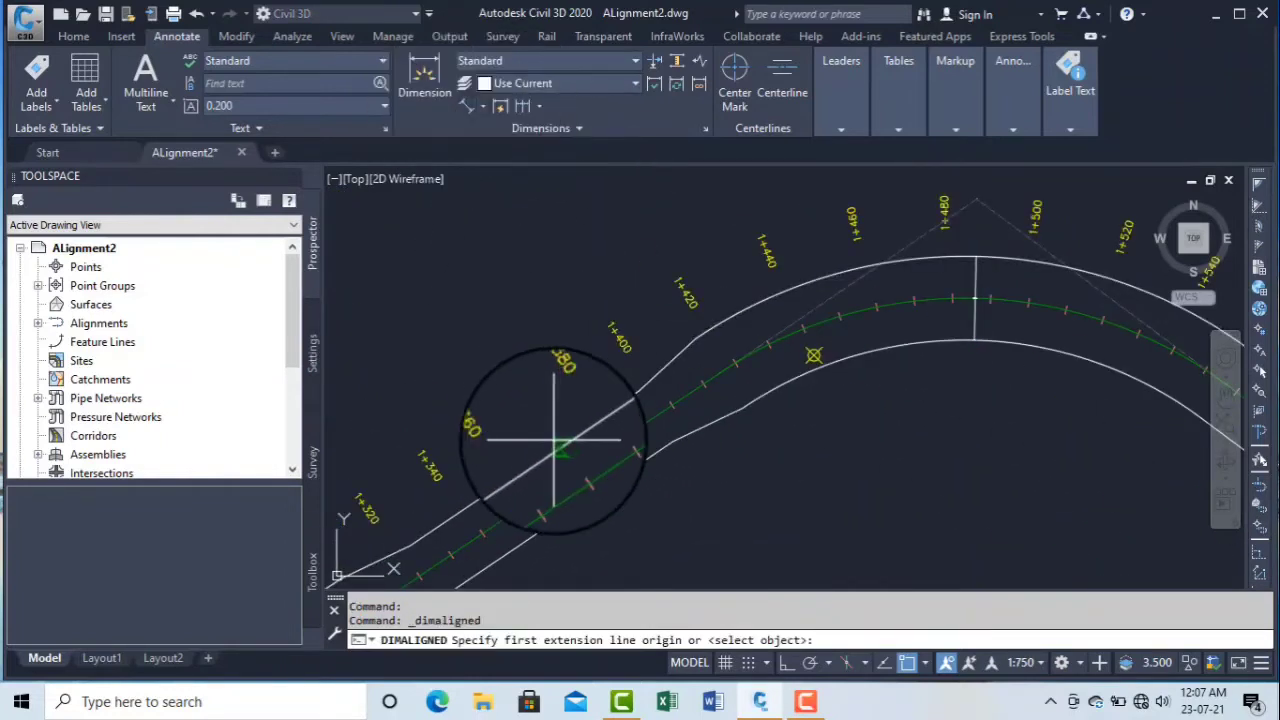
click(592, 492)
click(579, 479)
scroll(577, 478, up, 6)
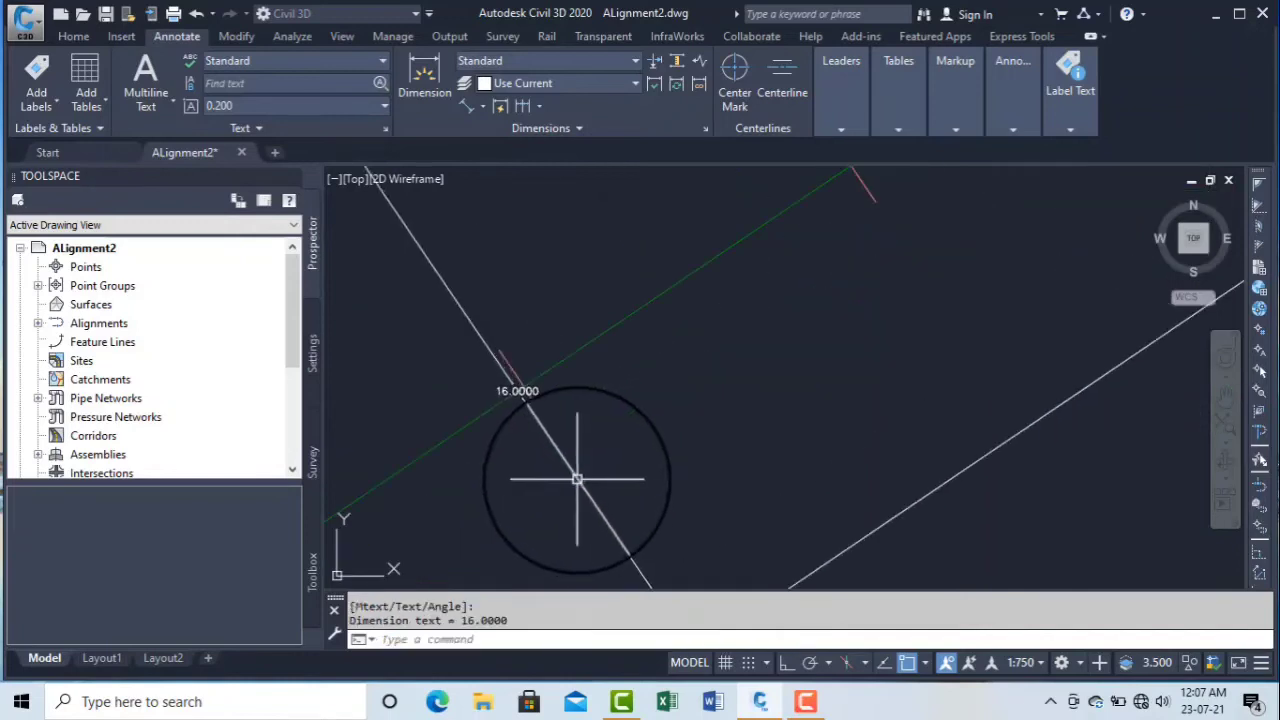
scroll(516, 408, down, 2)
scroll(516, 408, down, 6)
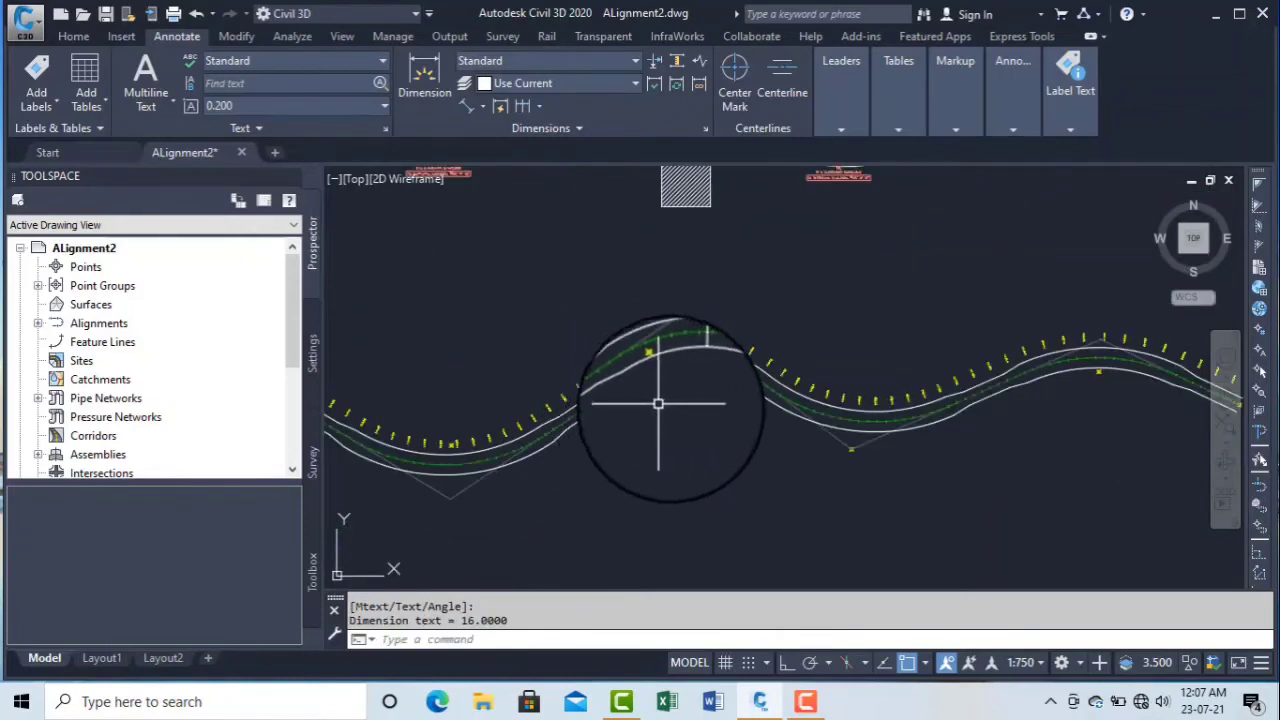
scroll(643, 402, up, 4)
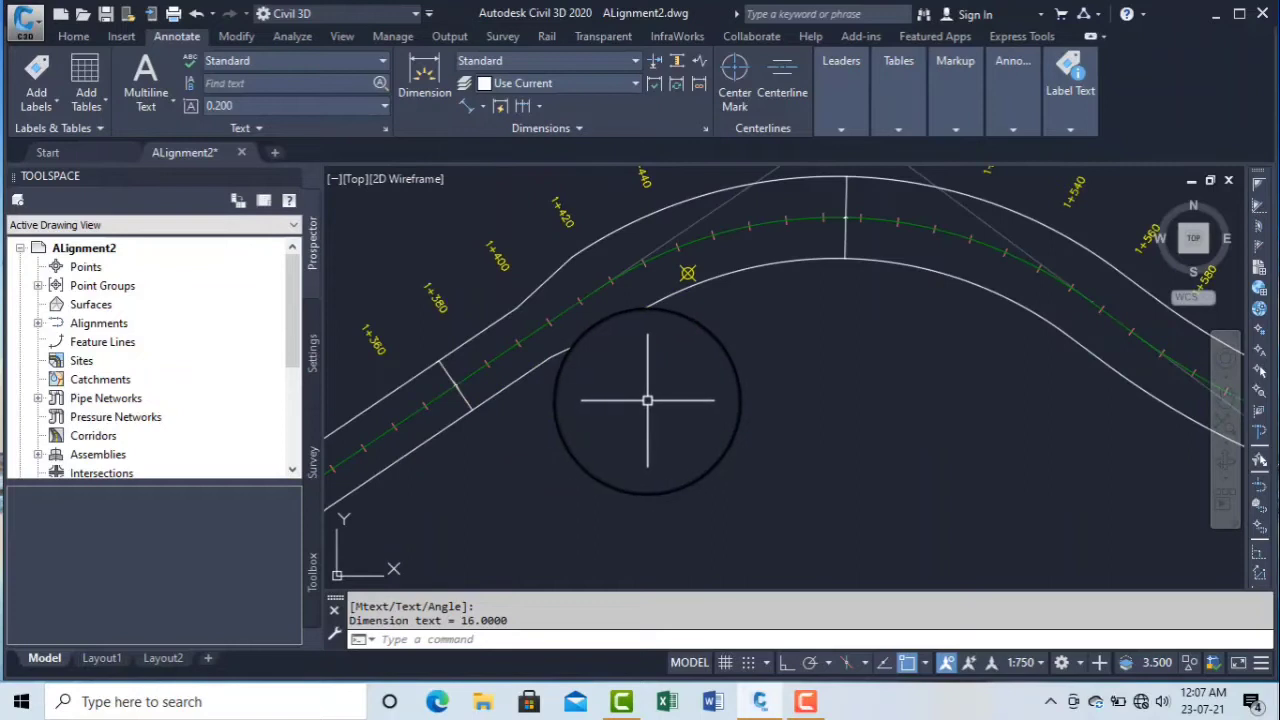
Step: Open the offset parameters of the right 8 m offset alignment for editing
scroll(700, 395, down, 3)
scroll(731, 382, up, 3)
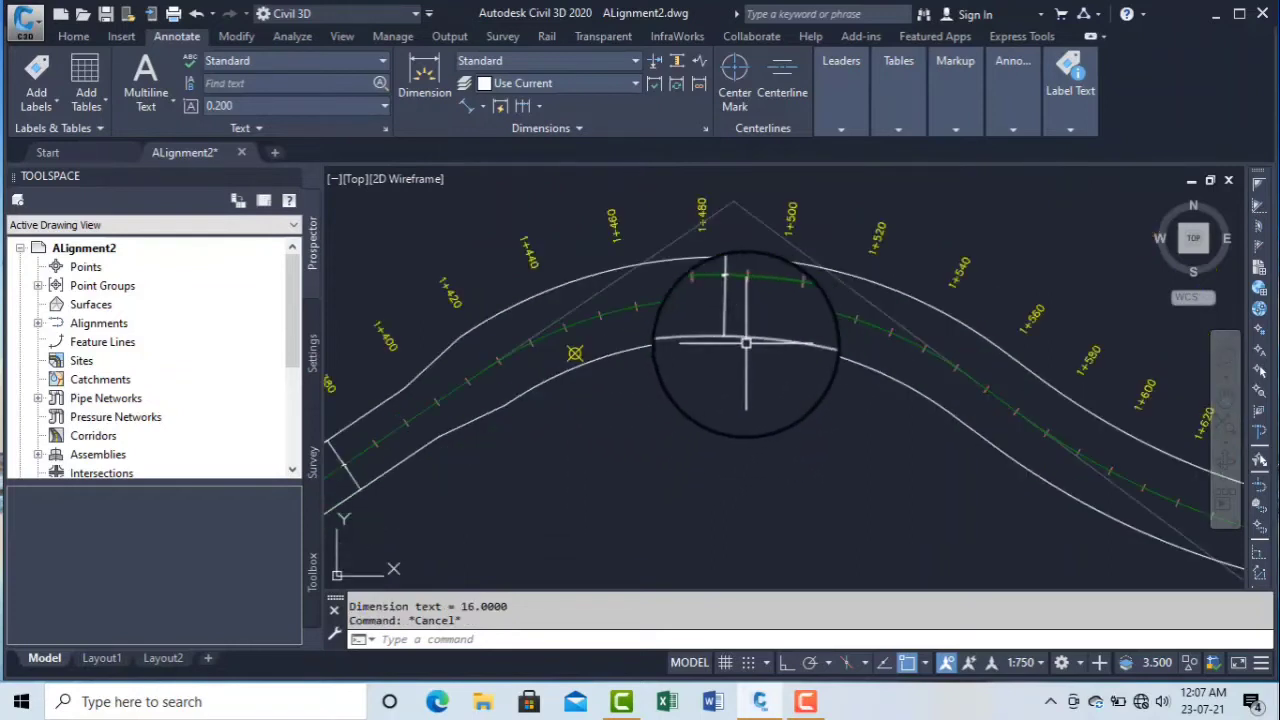
click(774, 342)
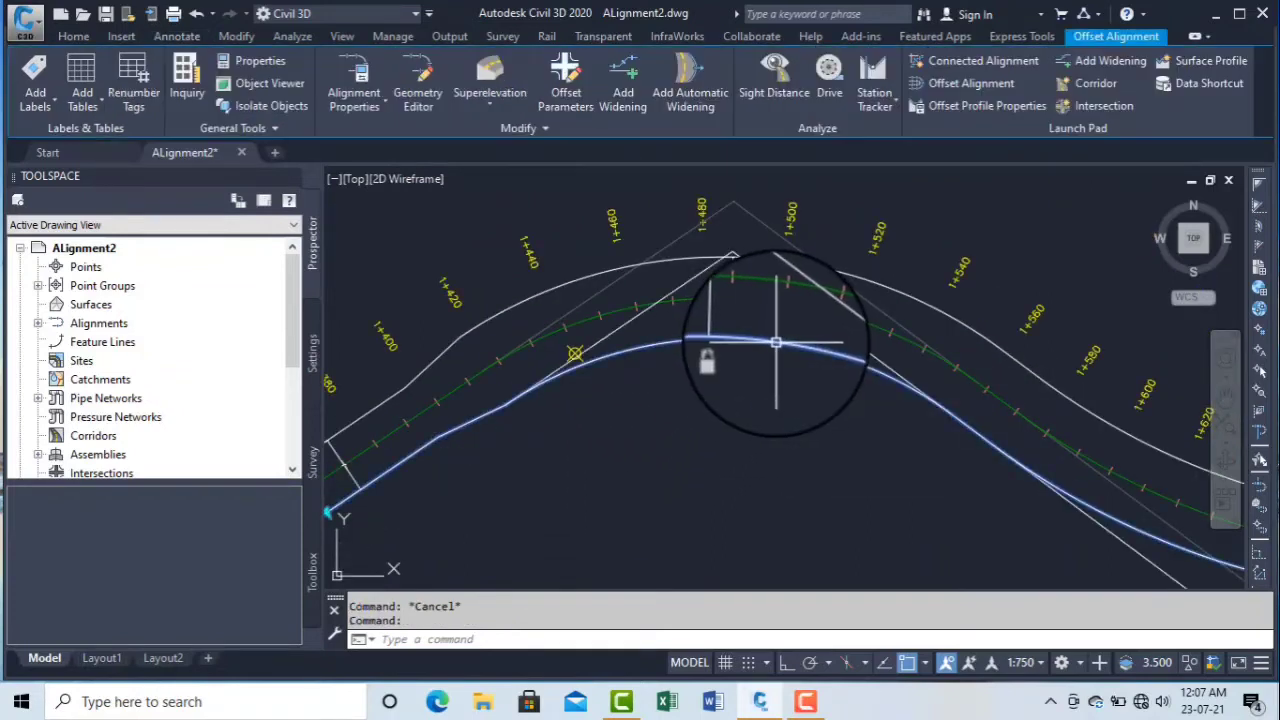
right_click(777, 342)
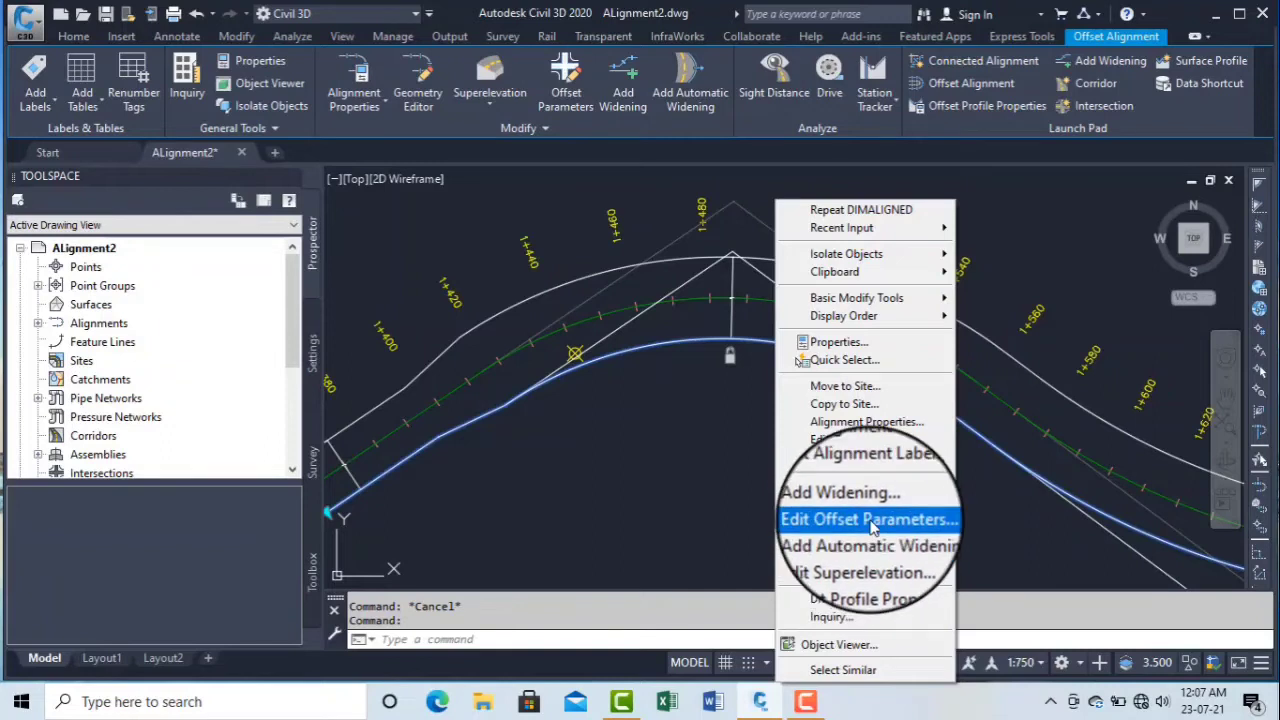
click(870, 518)
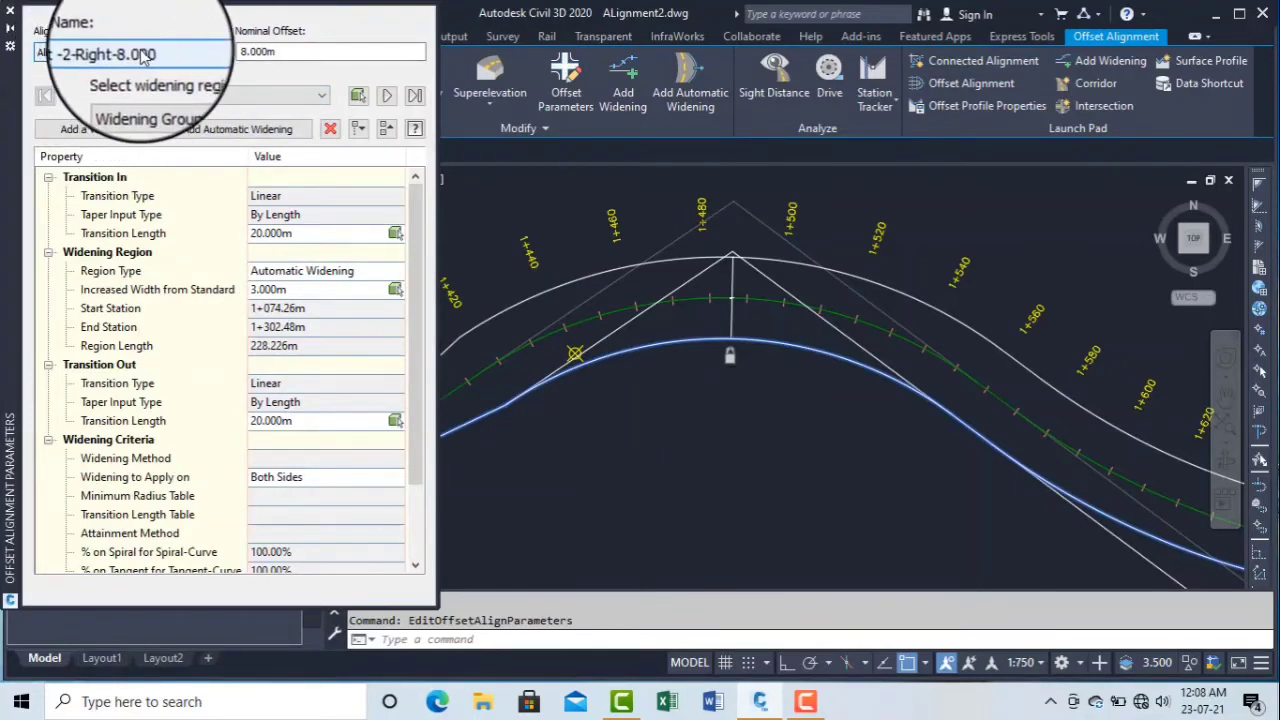
Step: Switch the offset parameters to the offset alignment Alignment -2-Left-8.000
click(168, 56)
click(168, 56)
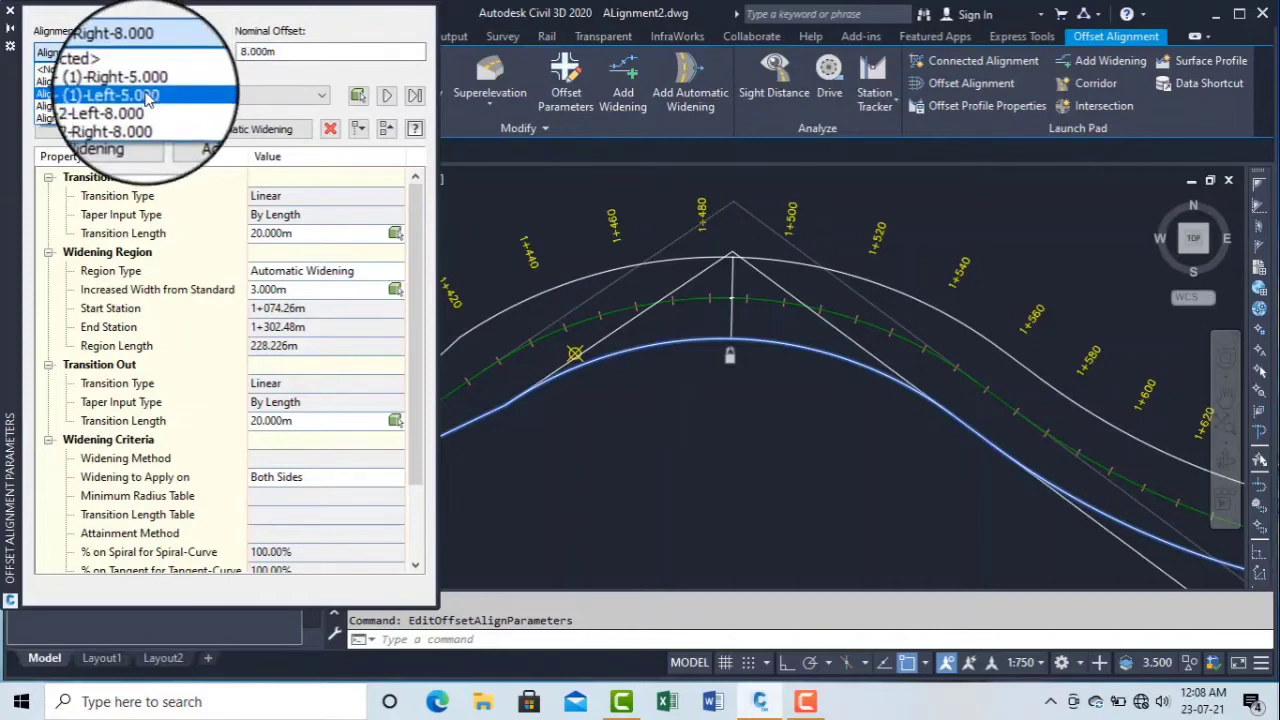
click(140, 94)
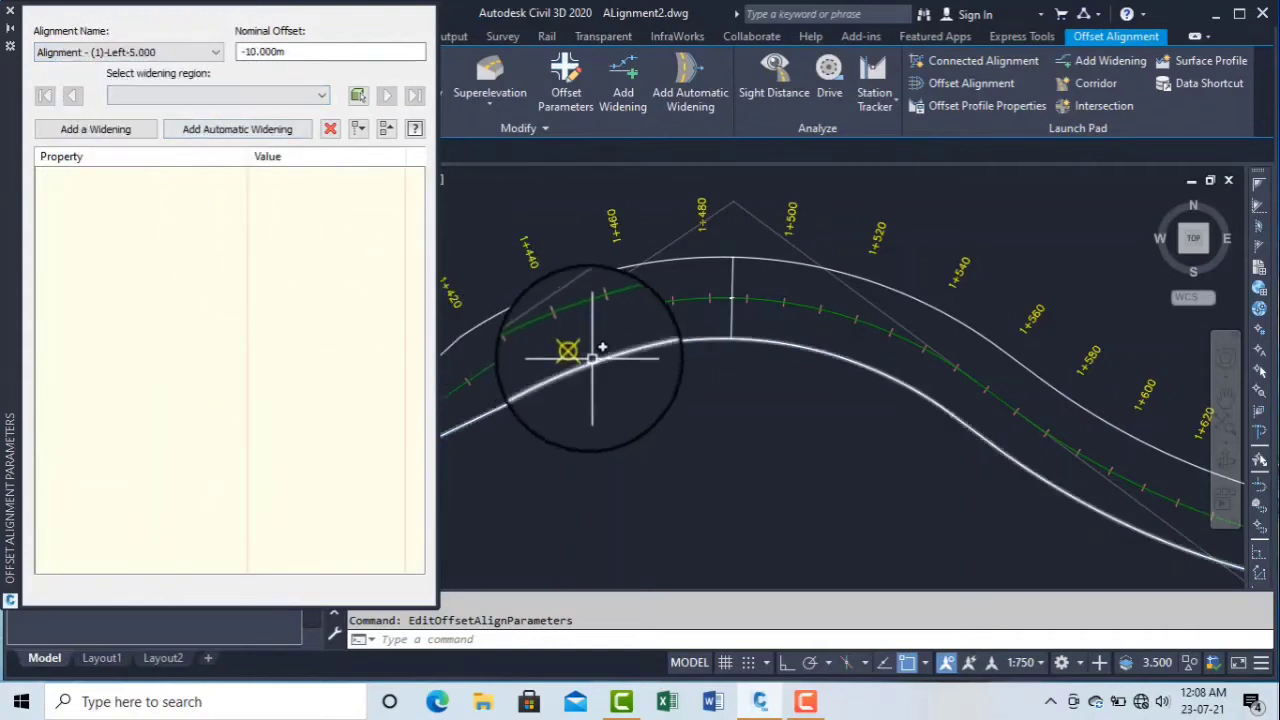
click(125, 52)
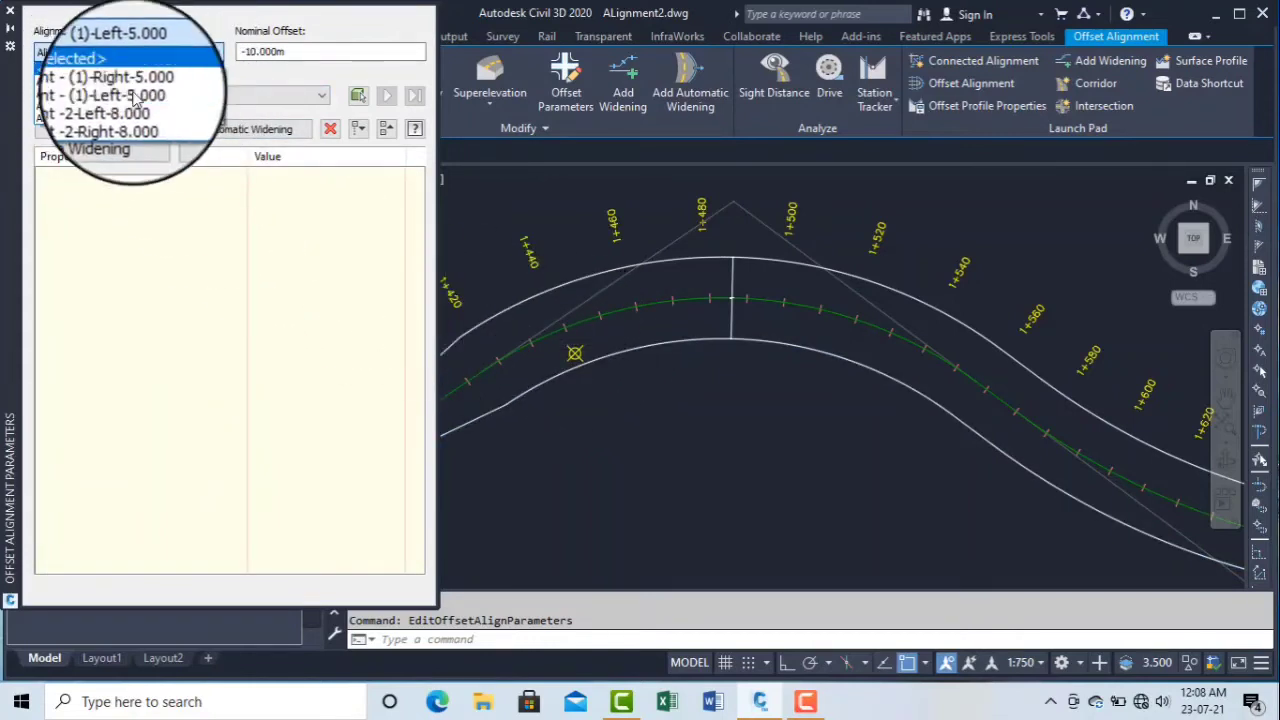
click(140, 108)
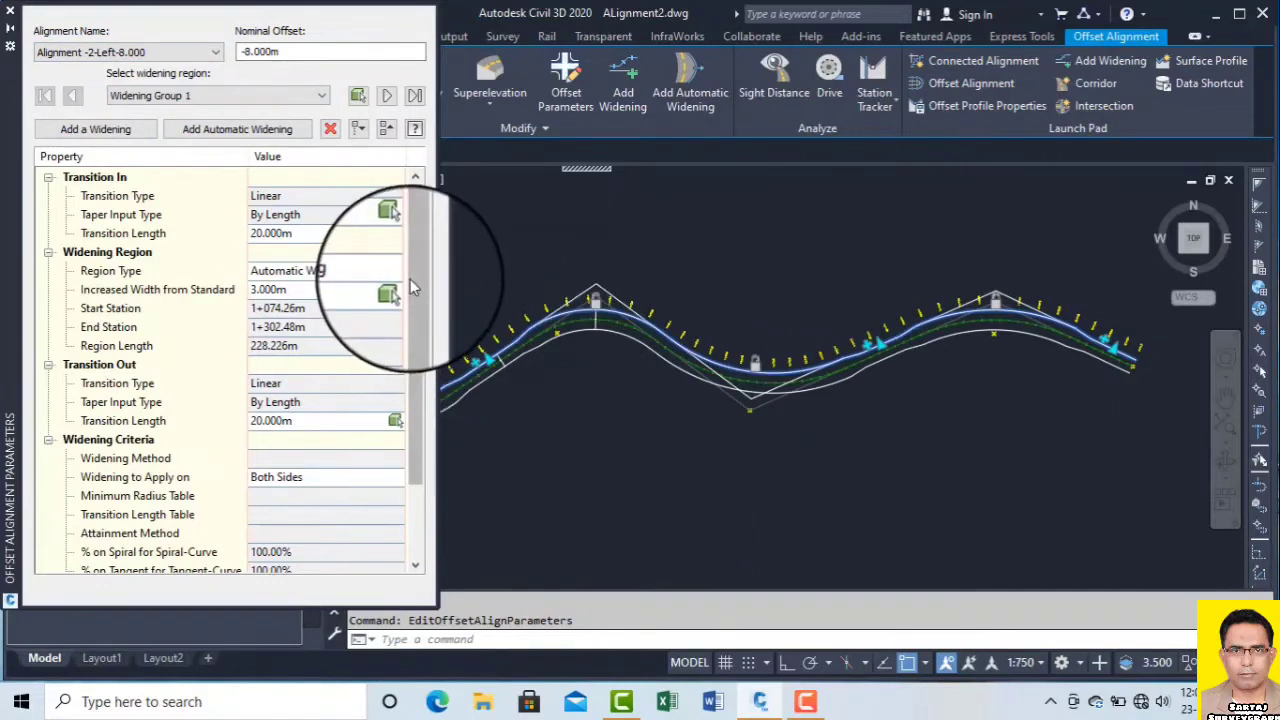
Step: Set the increased width of Widening Group 1 on the left 8 m offset alignment to 2 m
drag(423, 288, 438, 262)
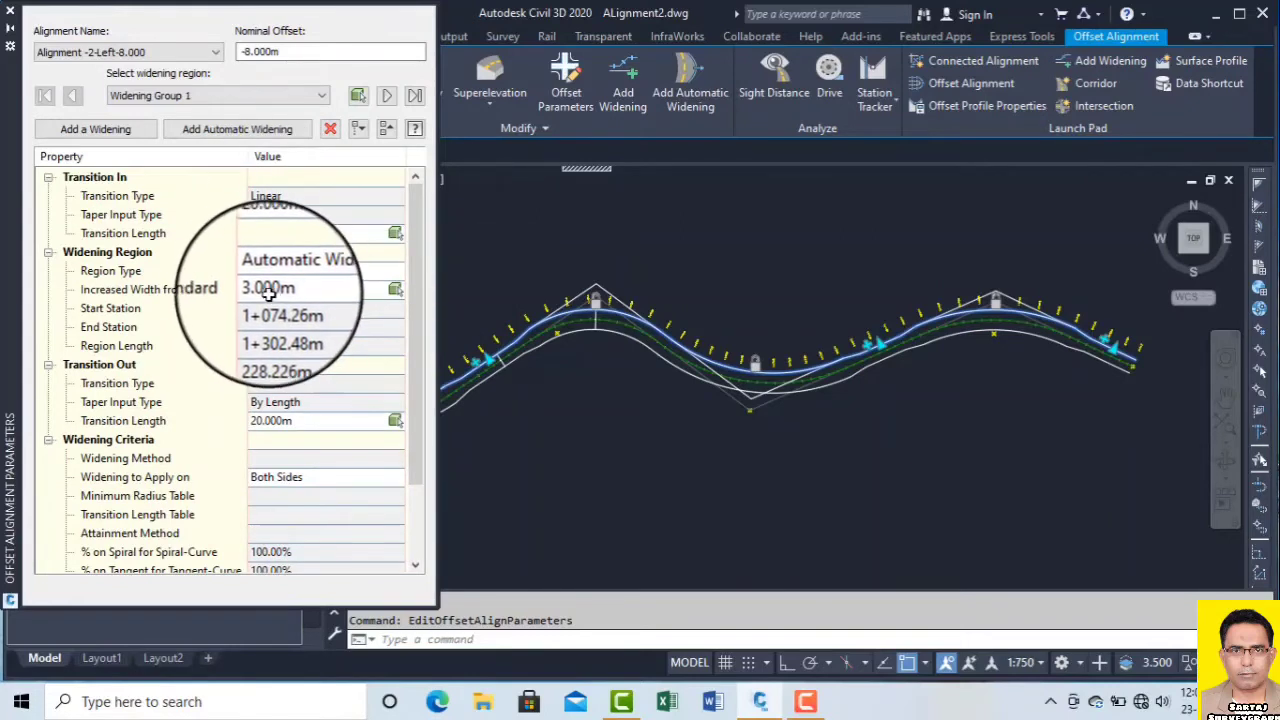
click(295, 289)
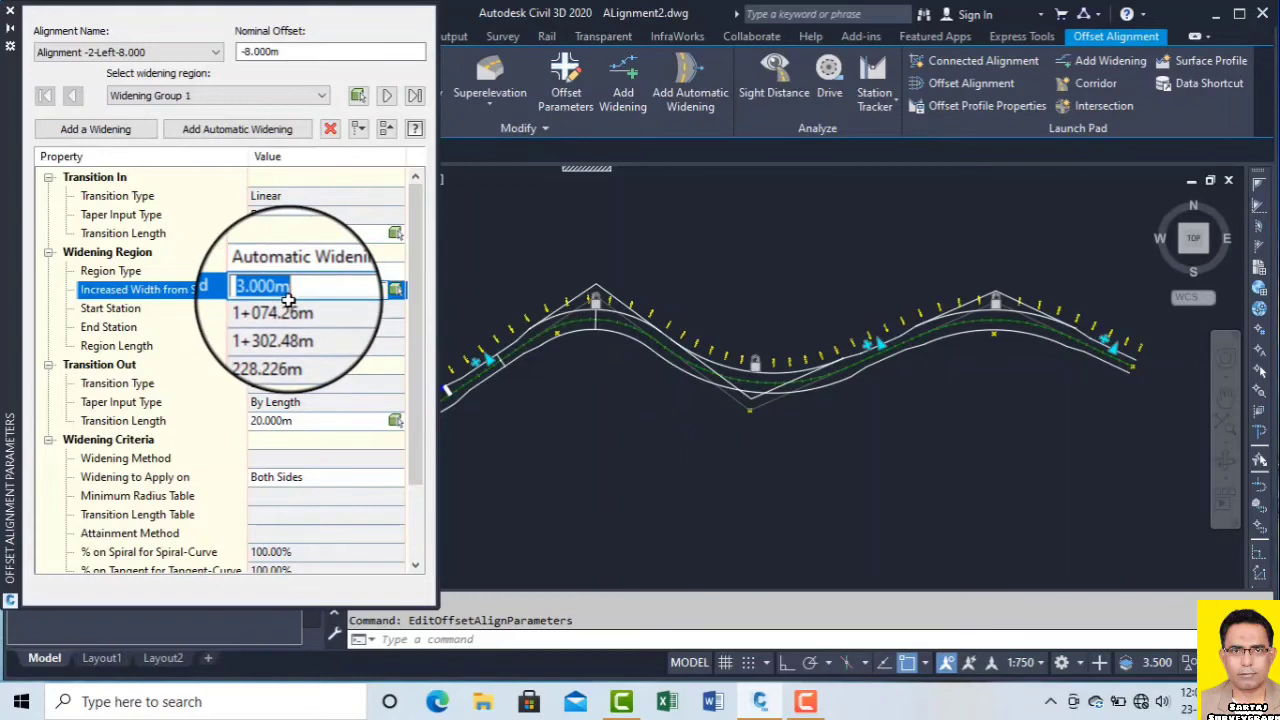
text(2)
click(366, 345)
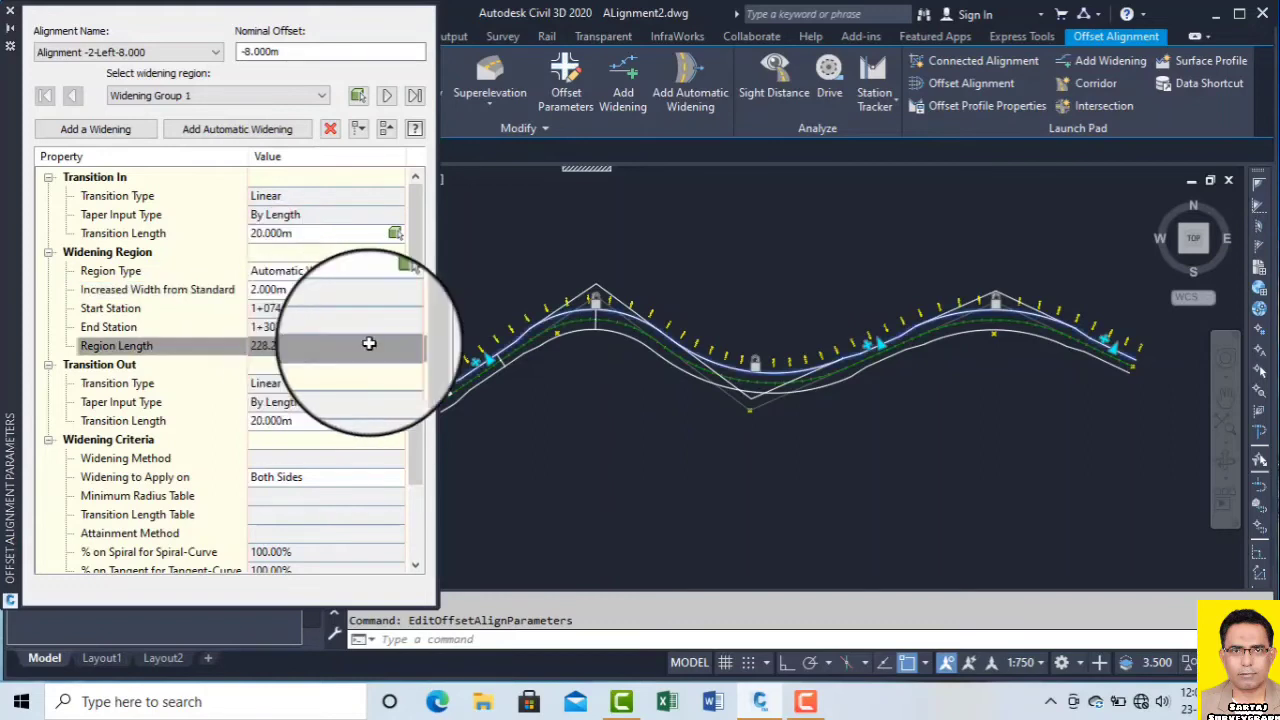
Step: Examine the widening criteria of the left 8 m offset alignment, including the spiral and tangent percentages
scroll(300, 320, down, 2)
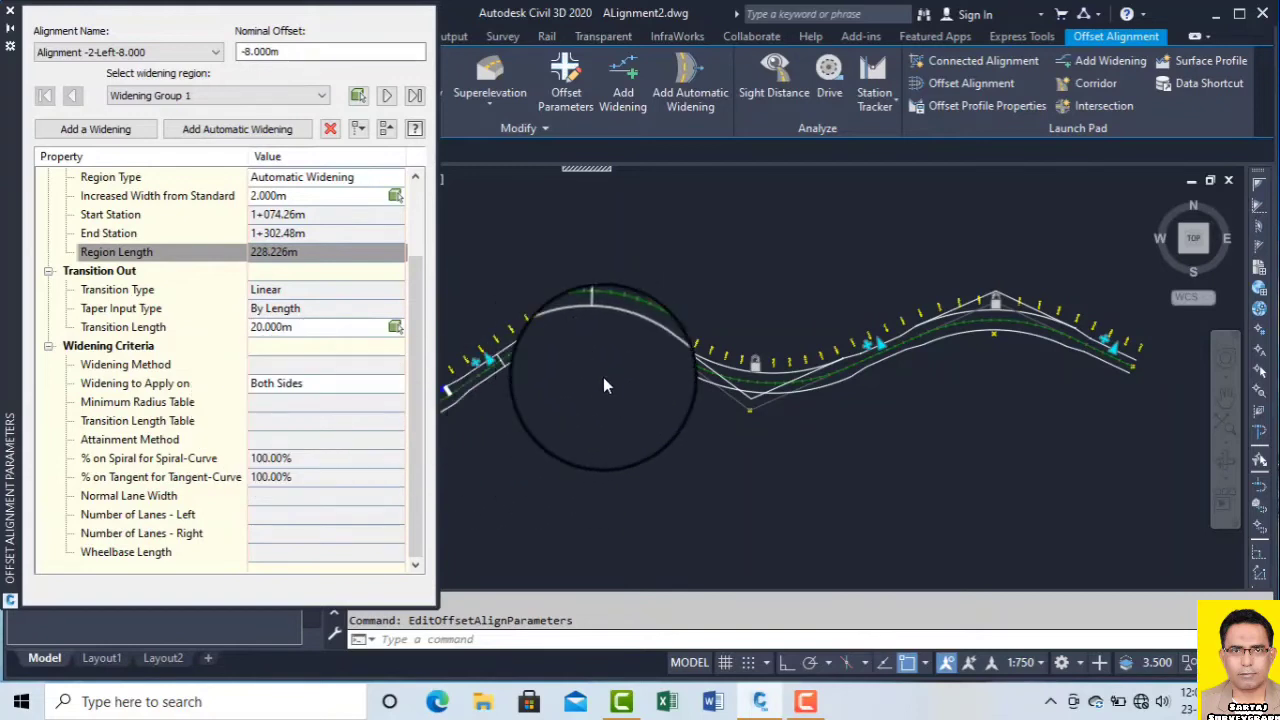
click(579, 440)
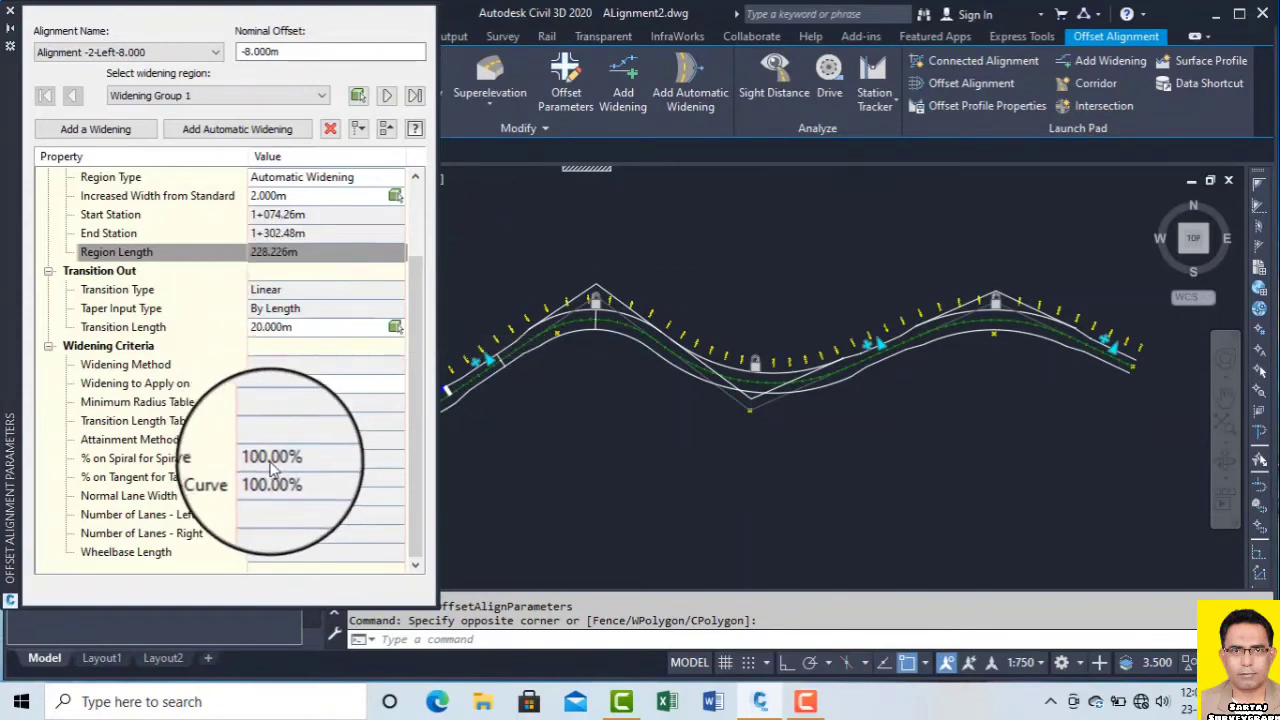
click(275, 462)
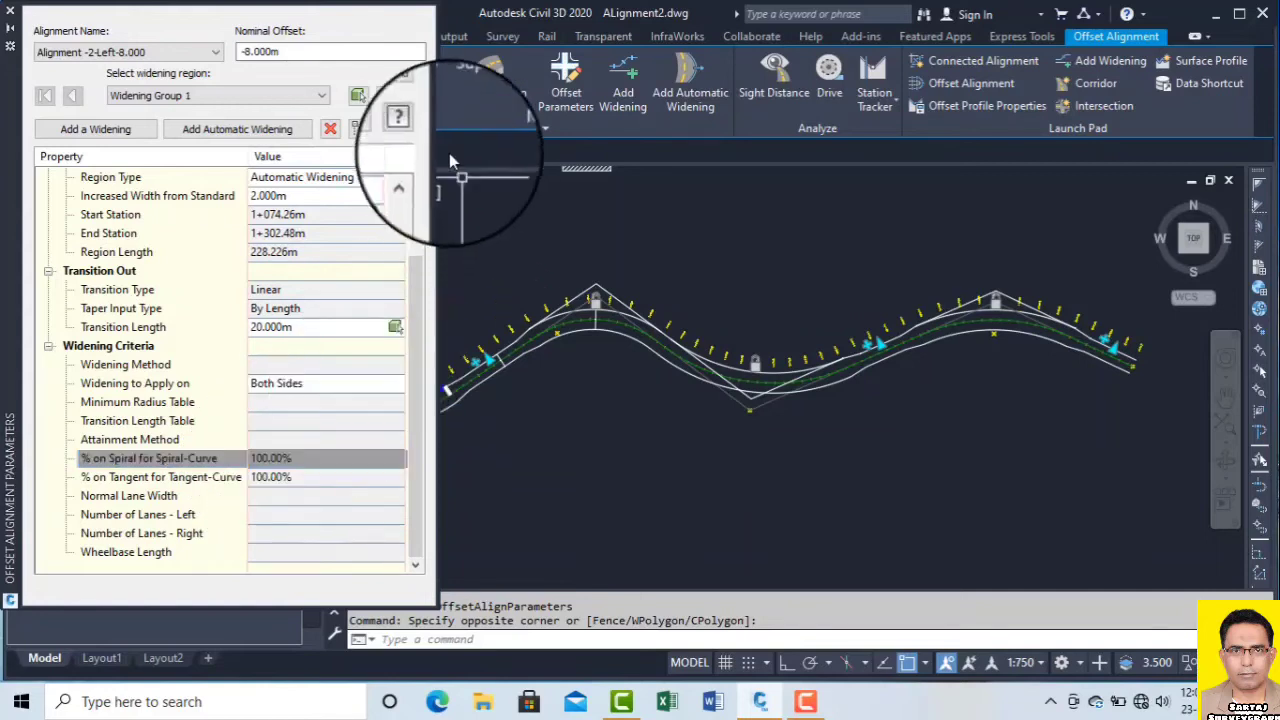
right_click(592, 290)
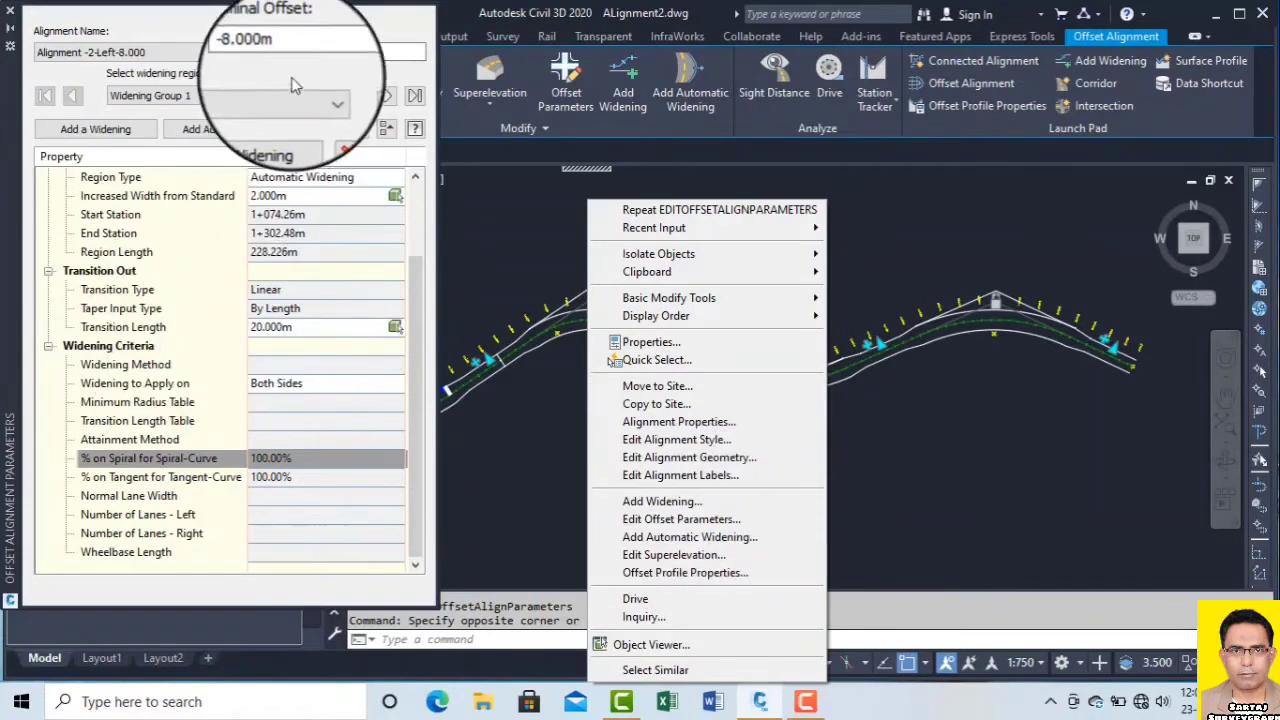
click(866, 245)
click(700, 233)
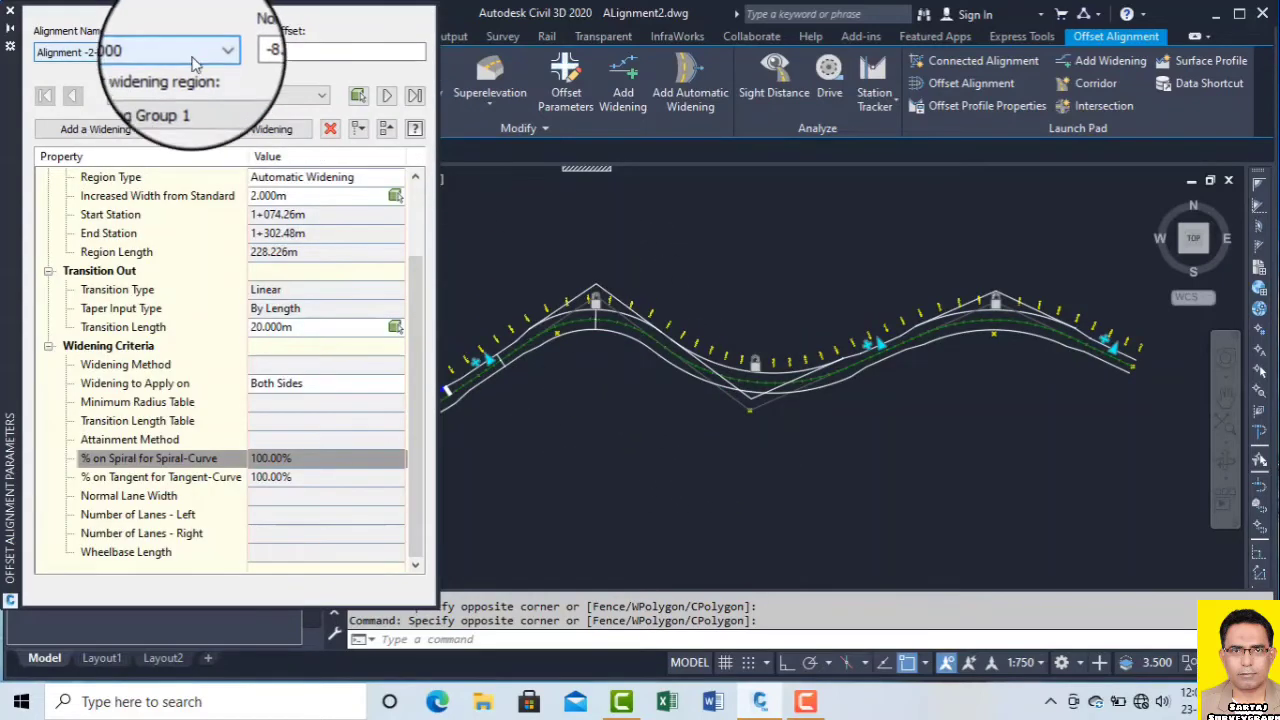
Step: Switch the offset parameters to Alignment -2-Right-8.000
click(194, 51)
click(183, 83)
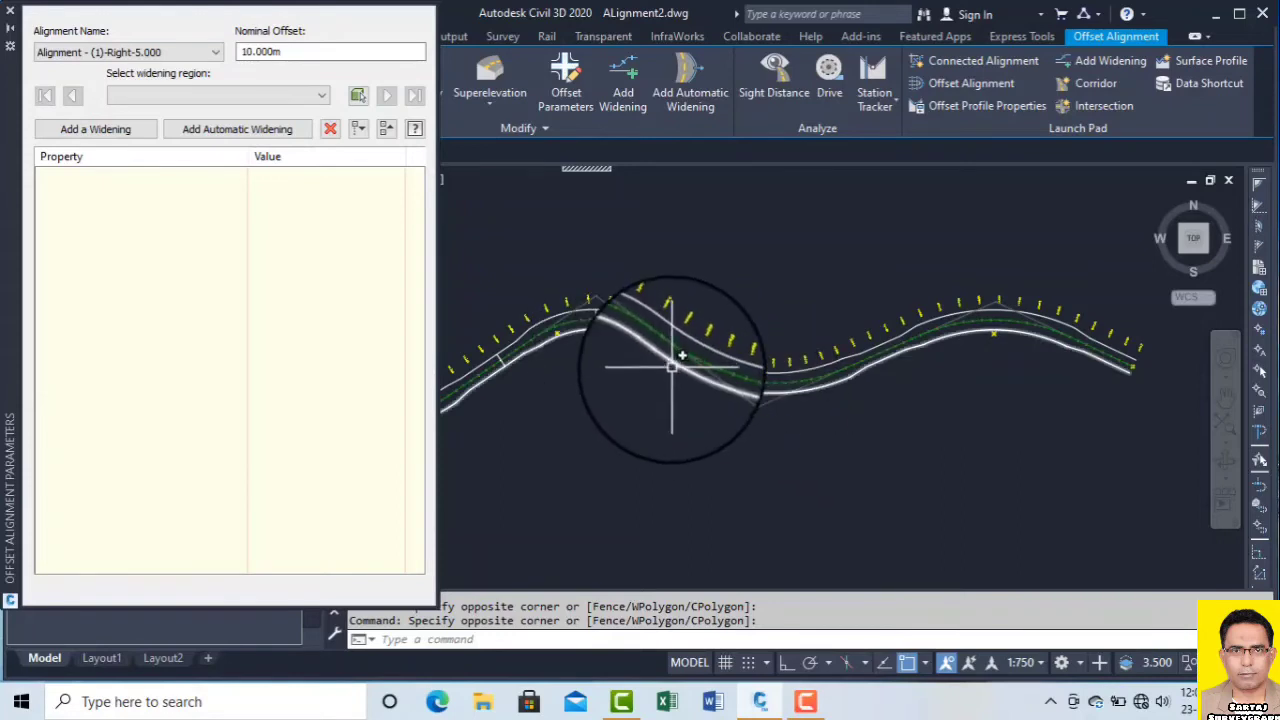
key(Escape)
click(150, 52)
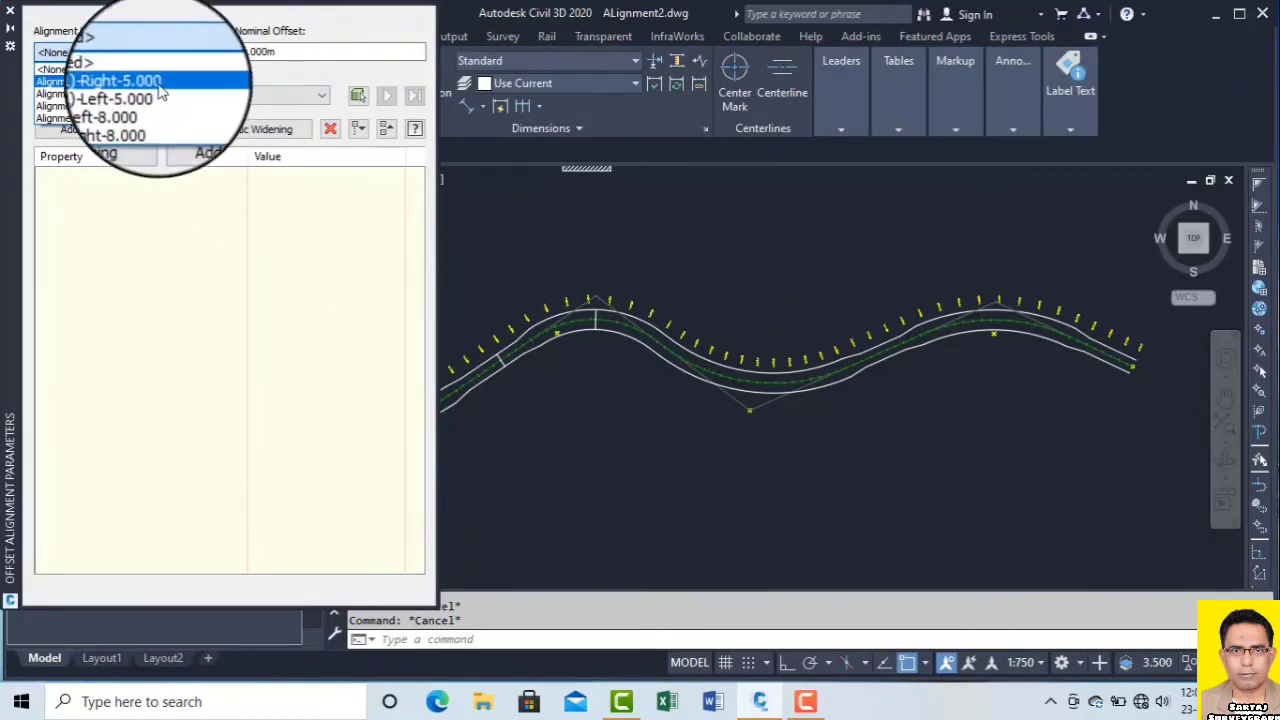
click(140, 67)
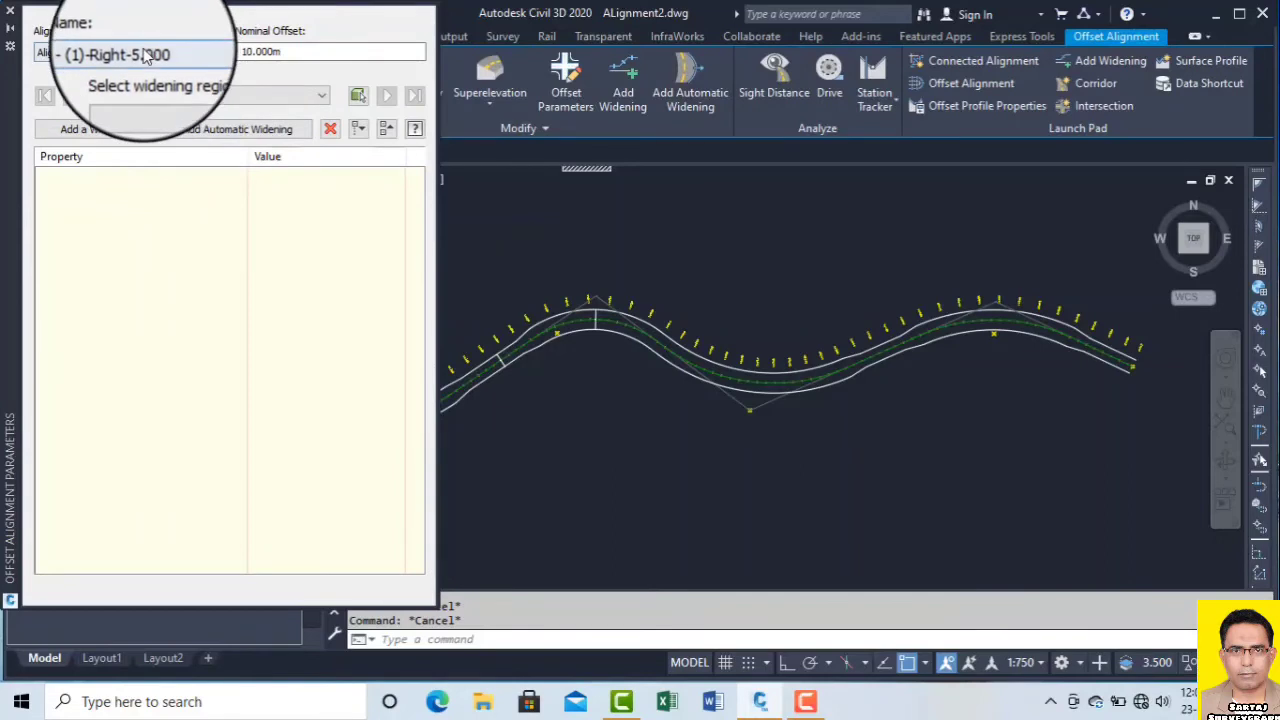
click(145, 53)
click(145, 104)
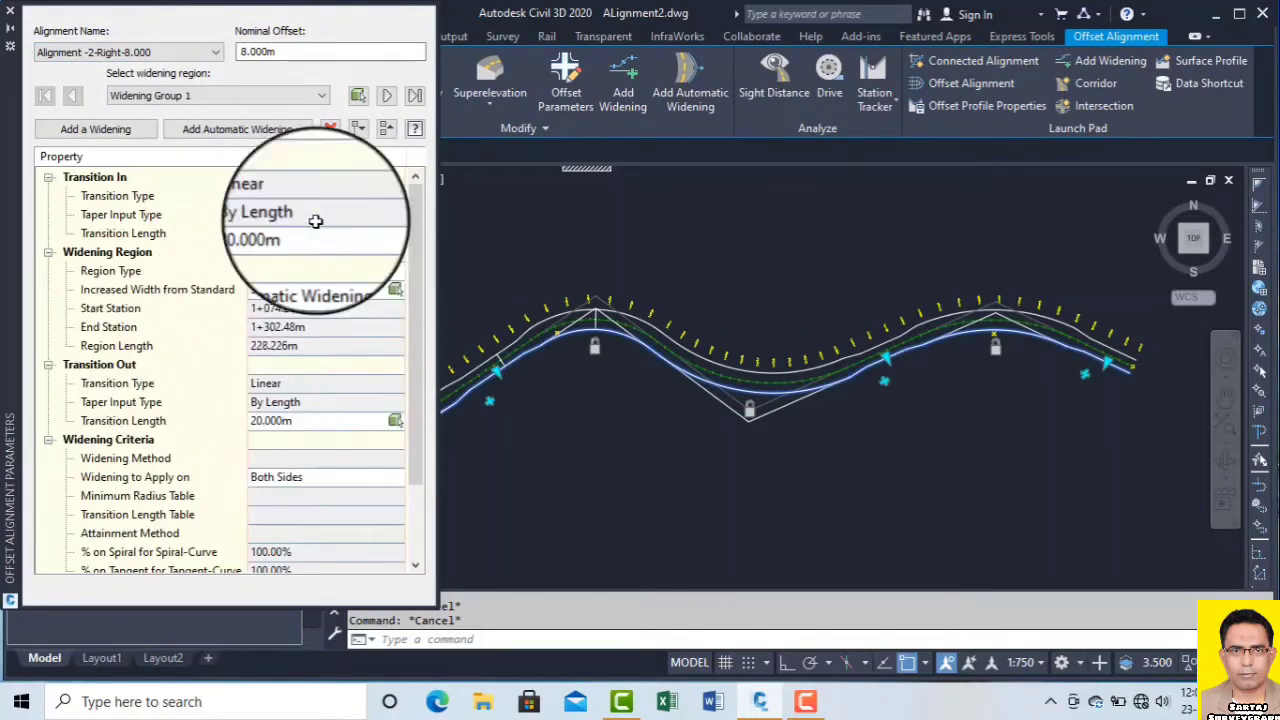
Step: Deselect the right offset alignment and close the offset alignment parameters
scroll(577, 397, down, 4)
middle_drag(581, 399, 724, 426)
key(Escape)
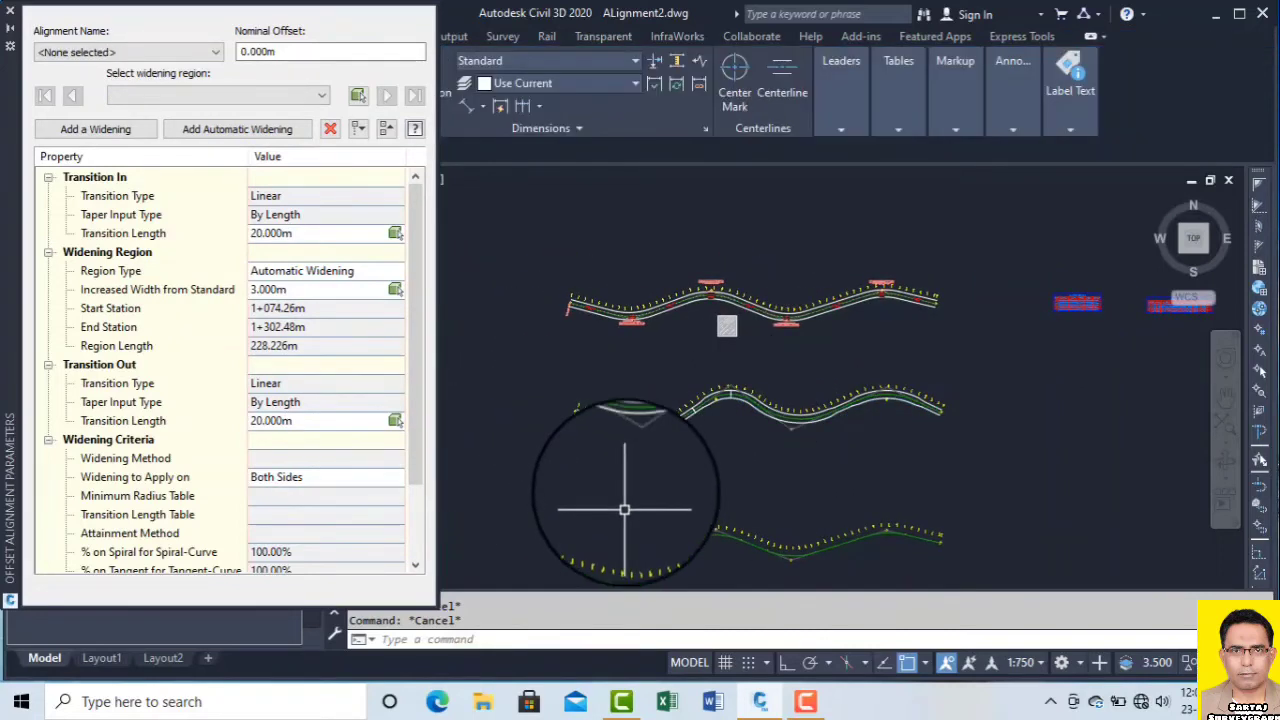
scroll(632, 525, up, 5)
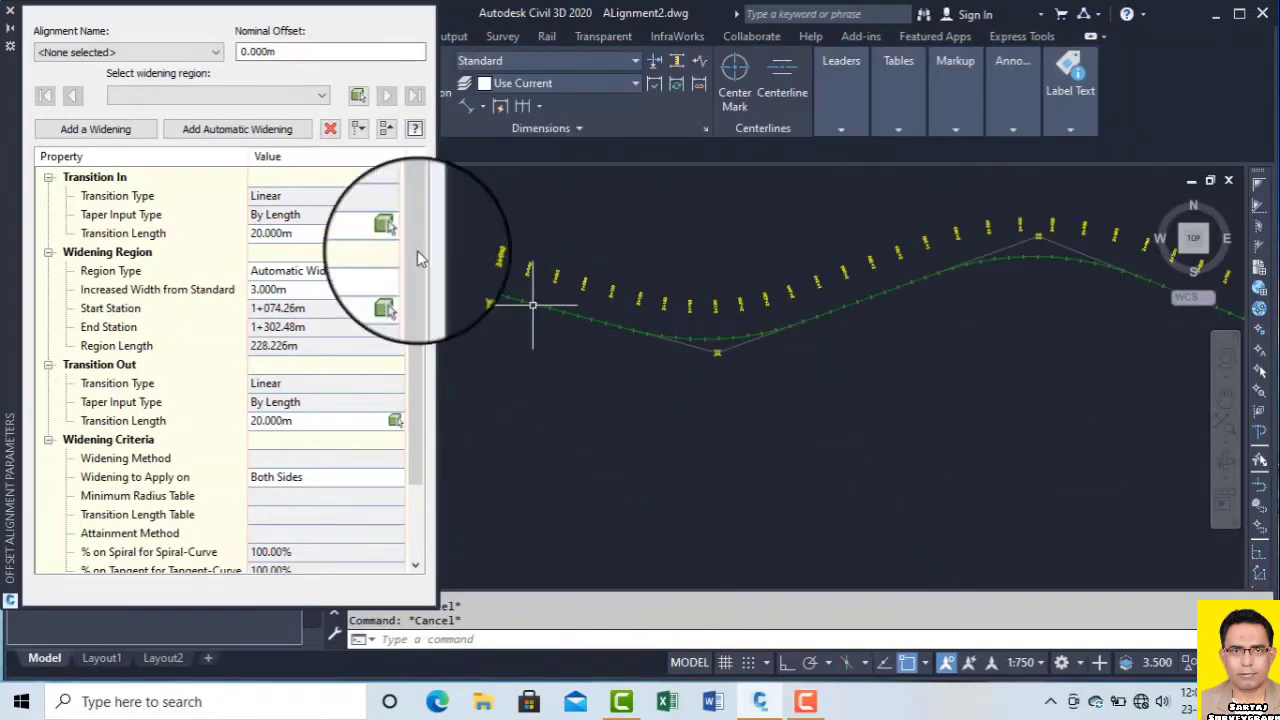
click(11, 13)
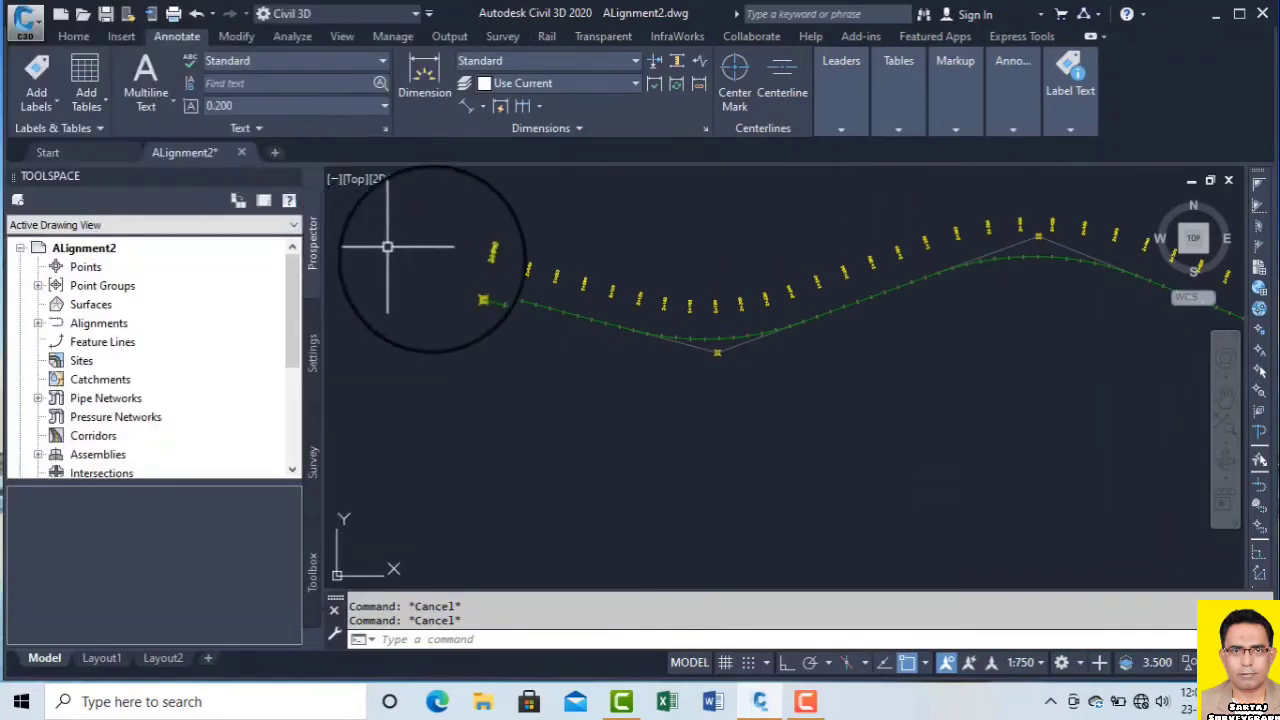
Step: Create an 8 m widening on the right side of Alignment -3 from station 2+100 to about station 2+270
click(68, 36)
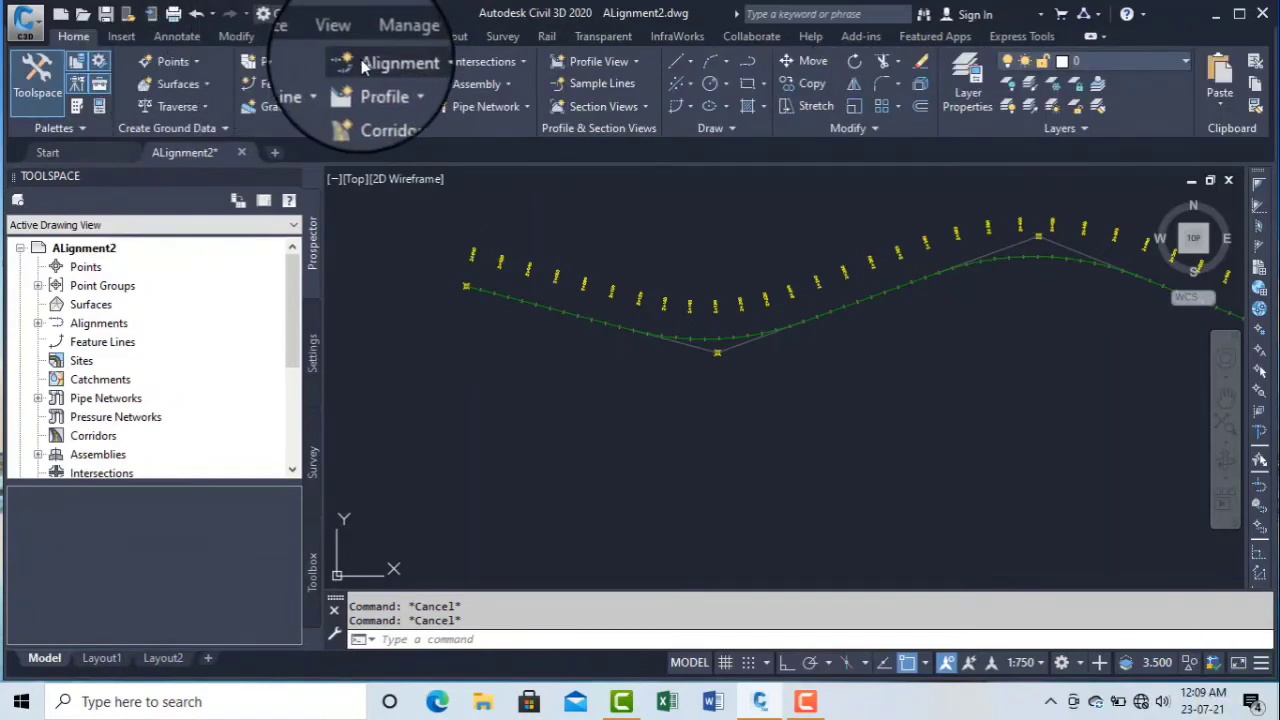
click(361, 59)
click(432, 436)
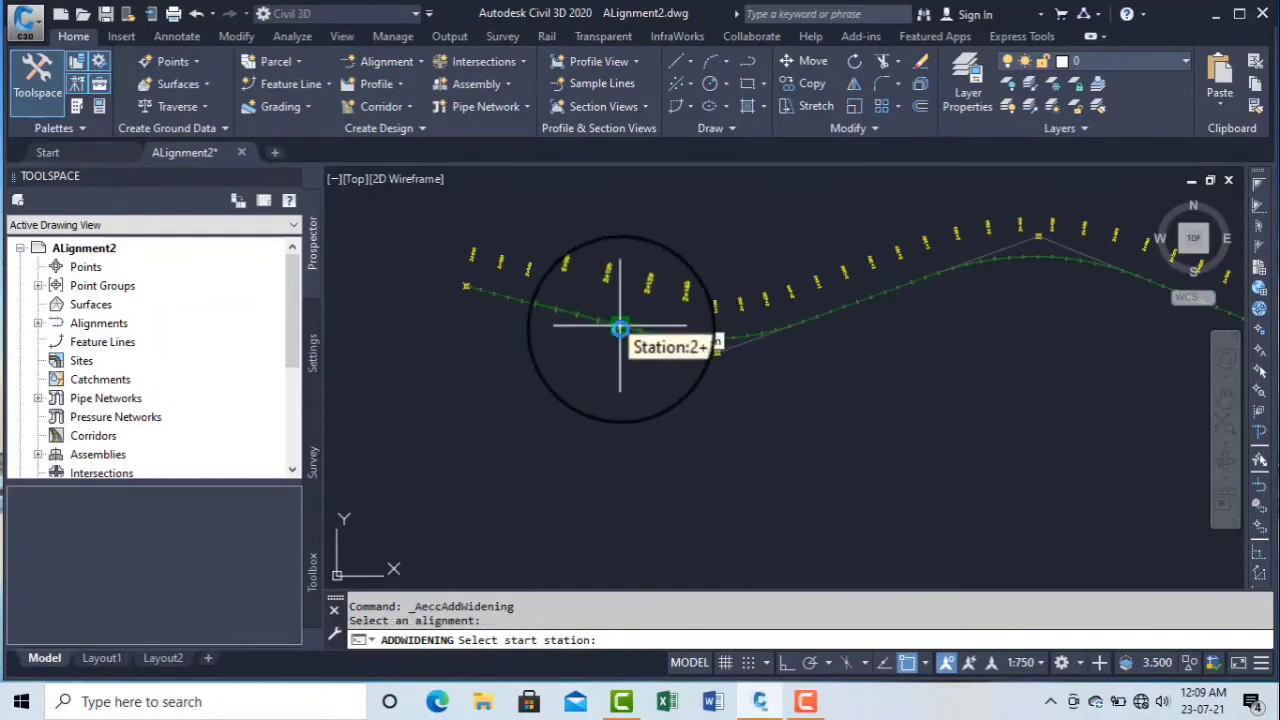
scroll(614, 337, up, 5)
click(479, 309)
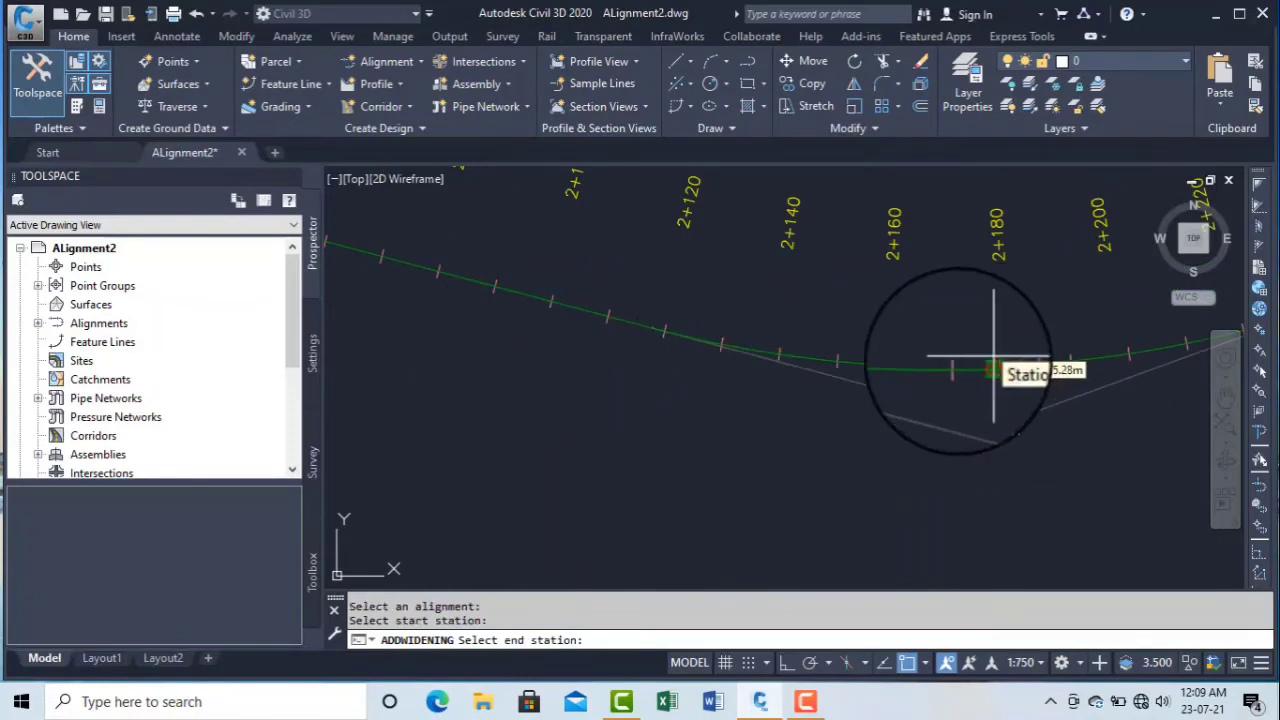
scroll(905, 365, down, 5)
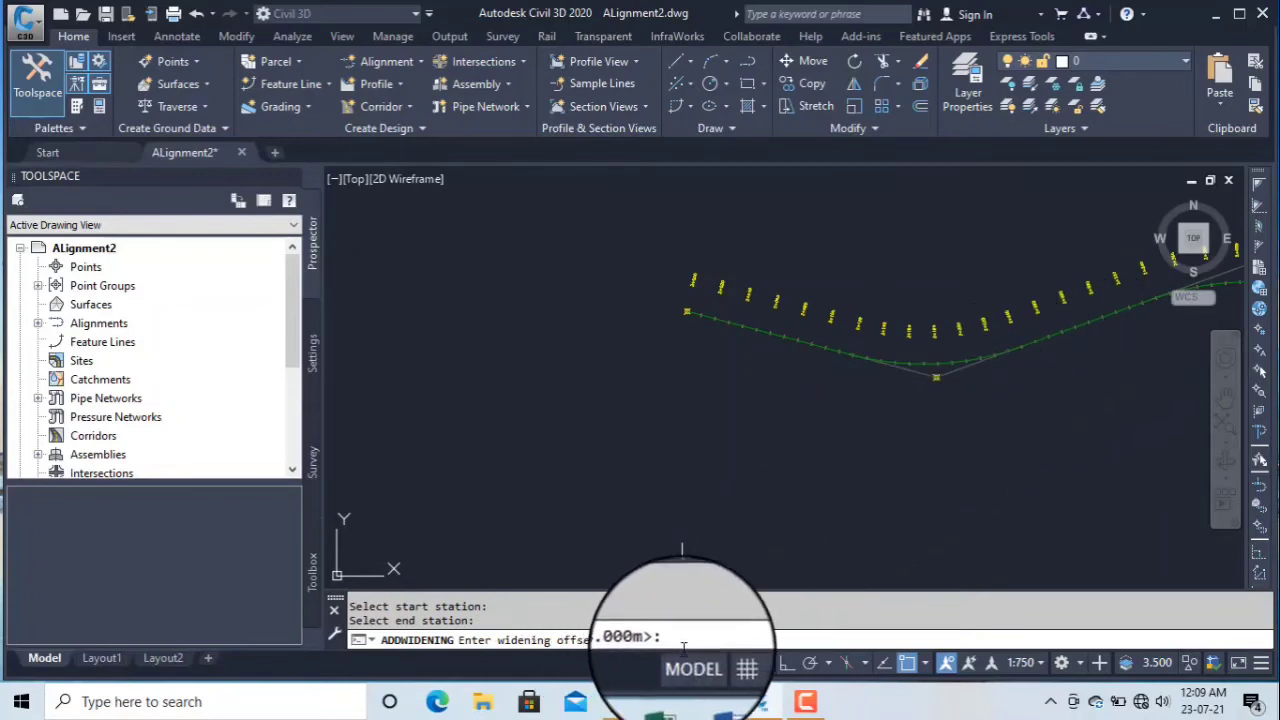
key(Return)
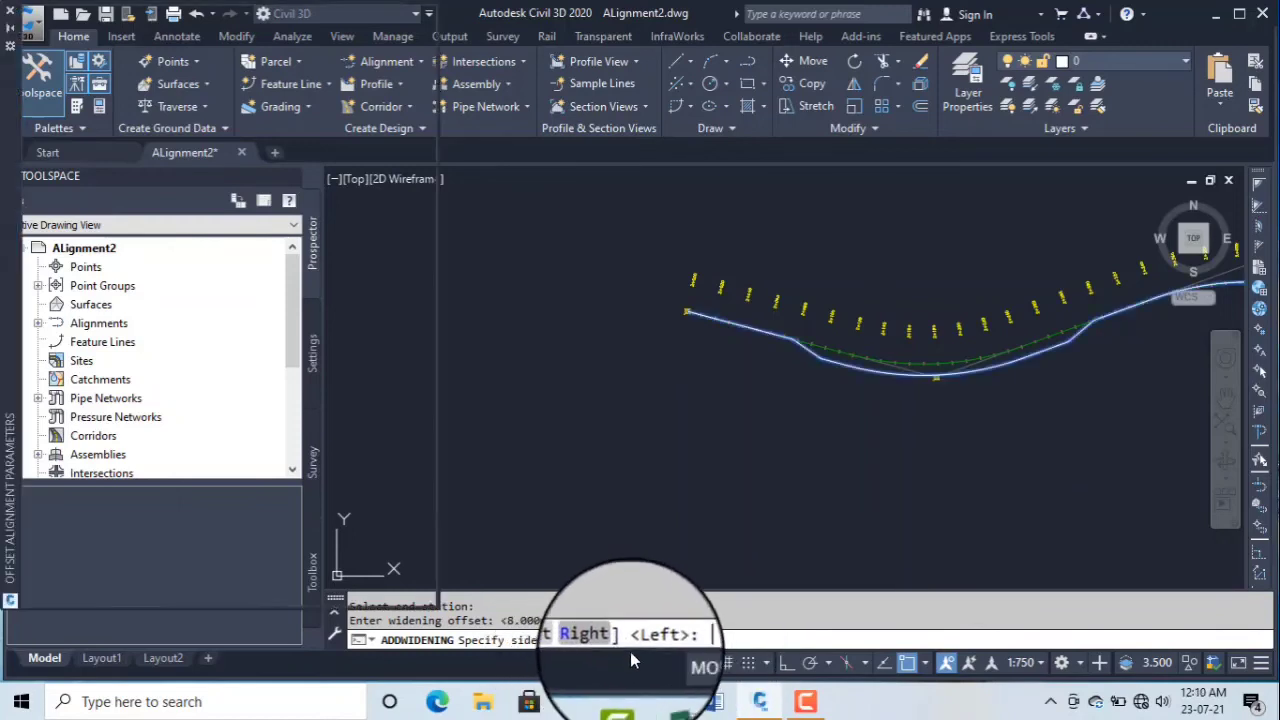
middle_drag(940, 351, 566, 424)
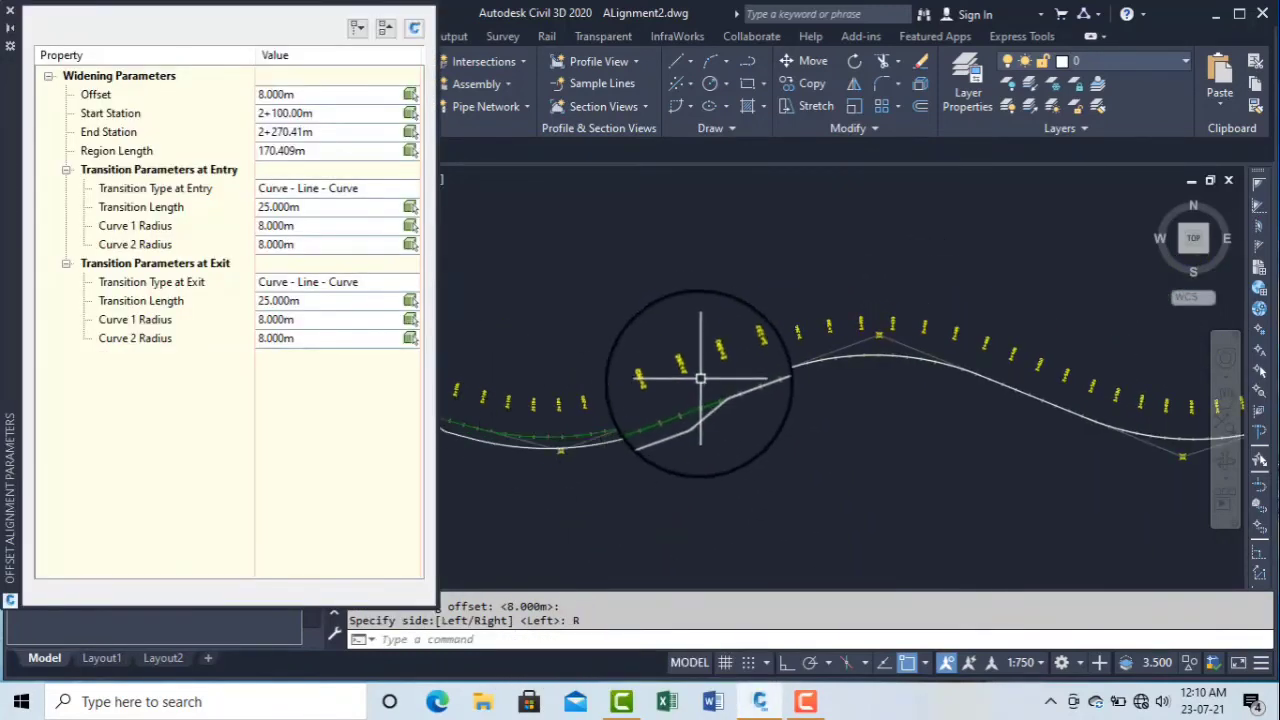
Step: Inspect the widened stretch of Alignment -3 and close its widening parameters
mouse_move(700, 378)
middle_down()
mouse_move(514, 443)
mouse_move(771, 400)
mouse_move(680, 391)
mouse_move(880, 362)
middle_up()
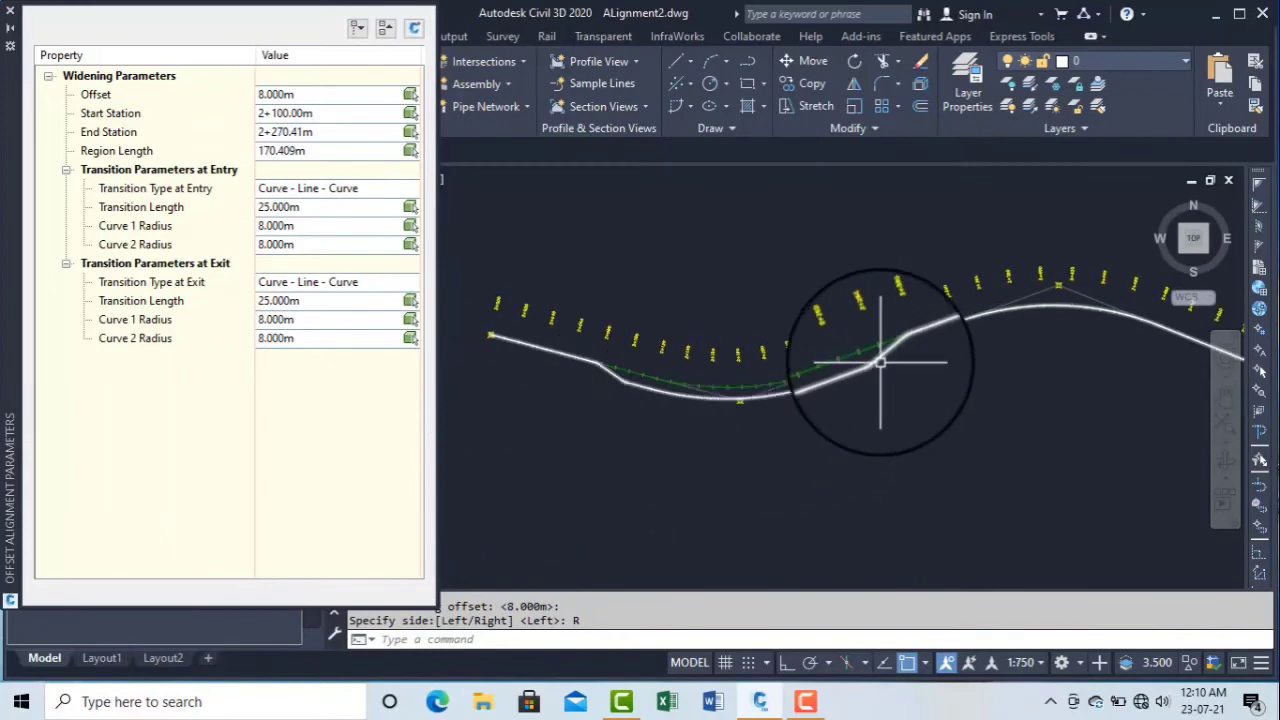
scroll(623, 371, down, 1)
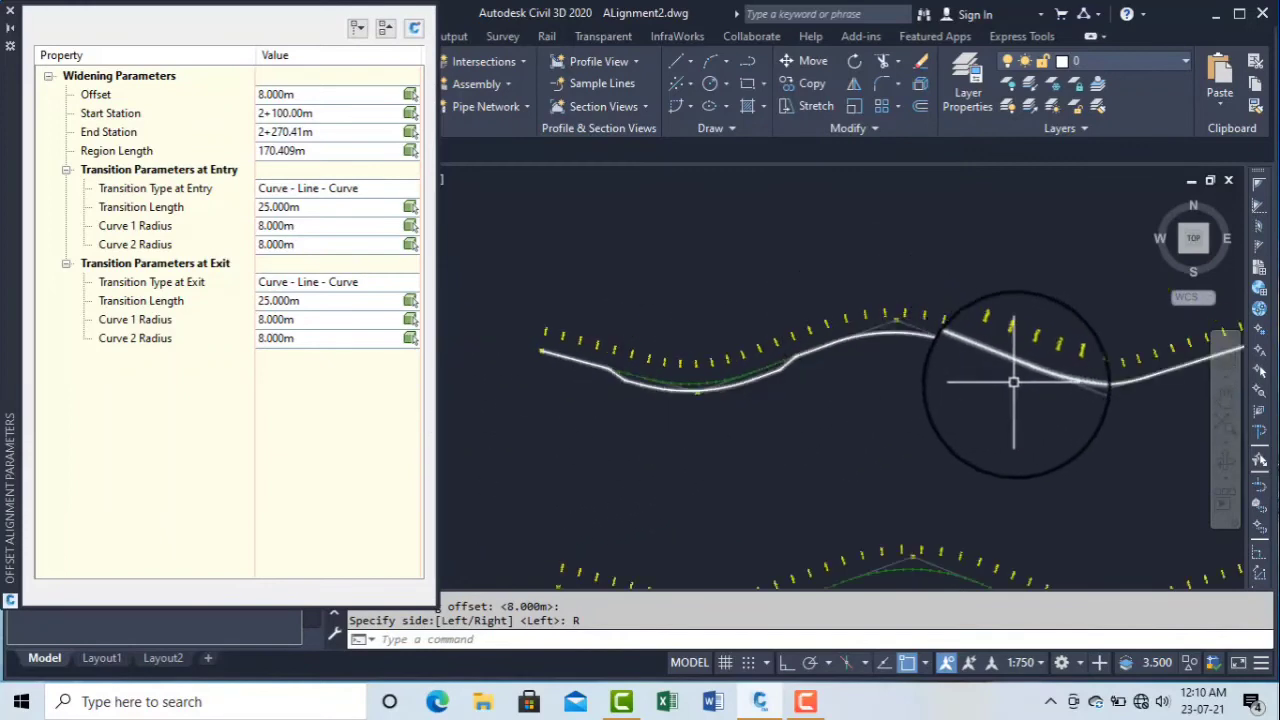
scroll(1000, 371, down, 1)
middle_drag(1057, 357, 918, 392)
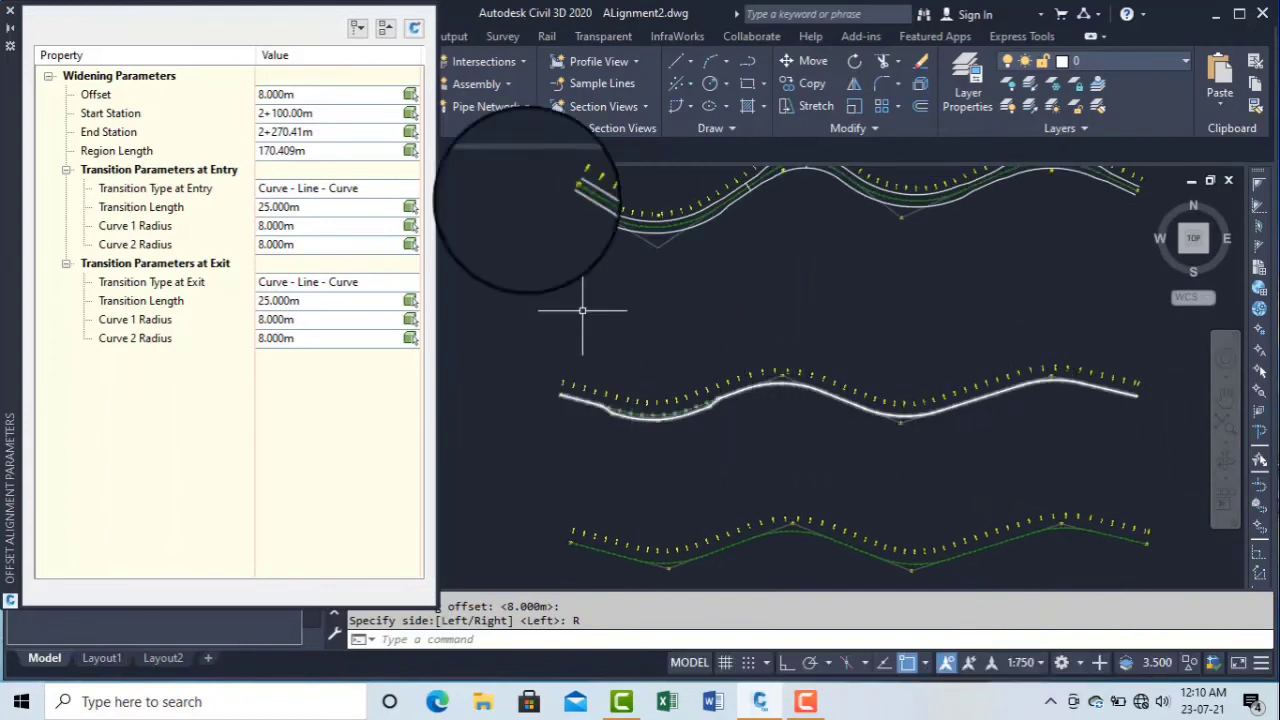
click(12, 12)
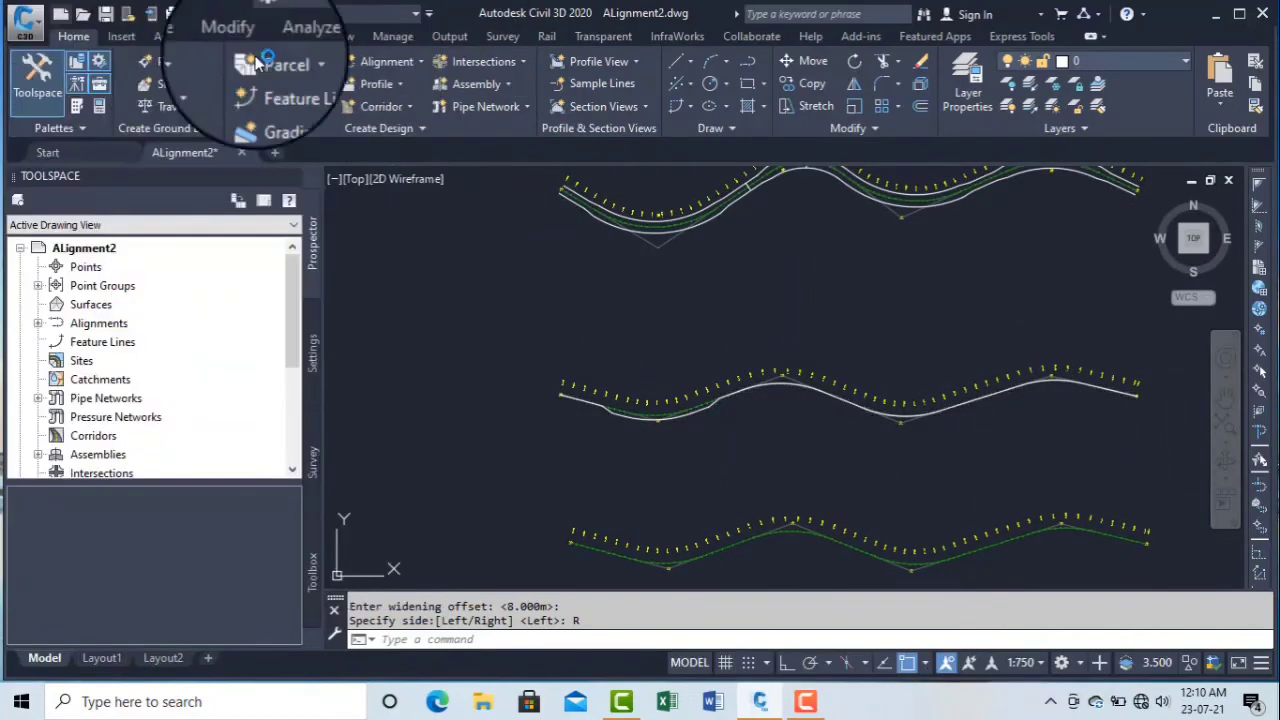
Step: Start creating offset alignments and choose Alignment -2 from the alignment list as the parent
click(387, 61)
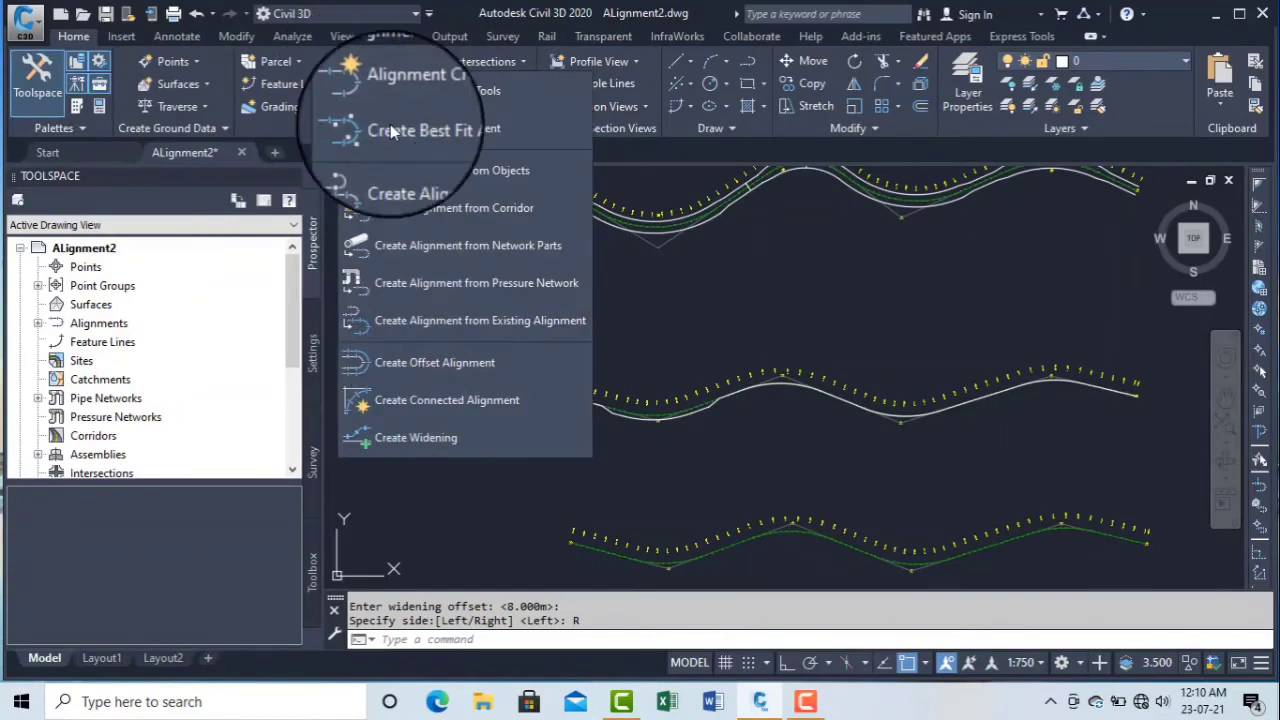
click(445, 376)
key(Return)
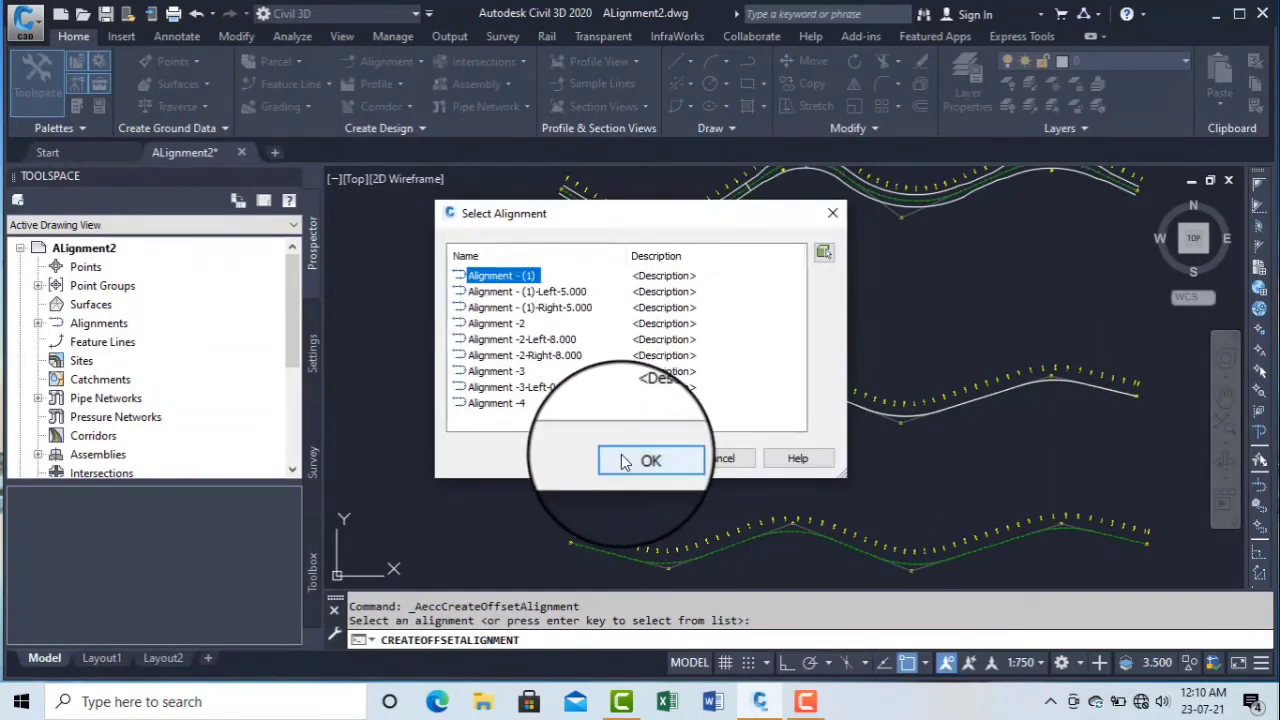
click(496, 323)
click(628, 458)
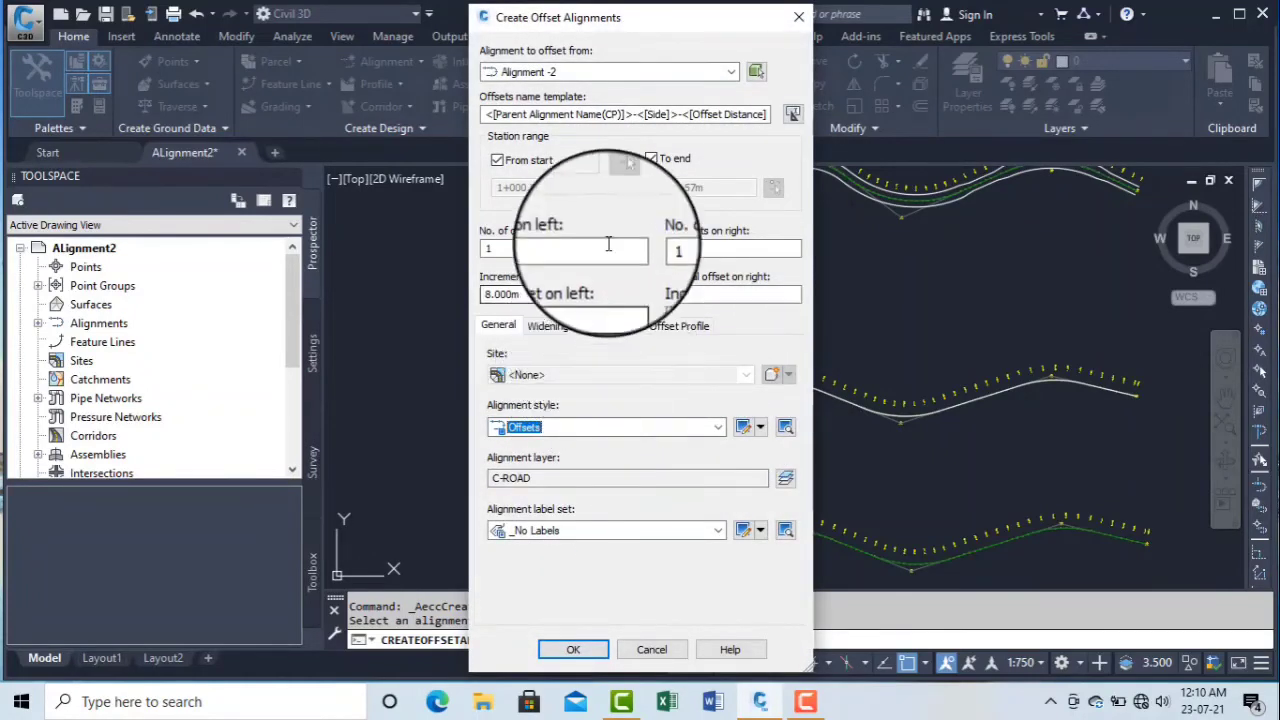
Step: Try to specify the curve widening through design standards, and restore the manual widening option
click(570, 326)
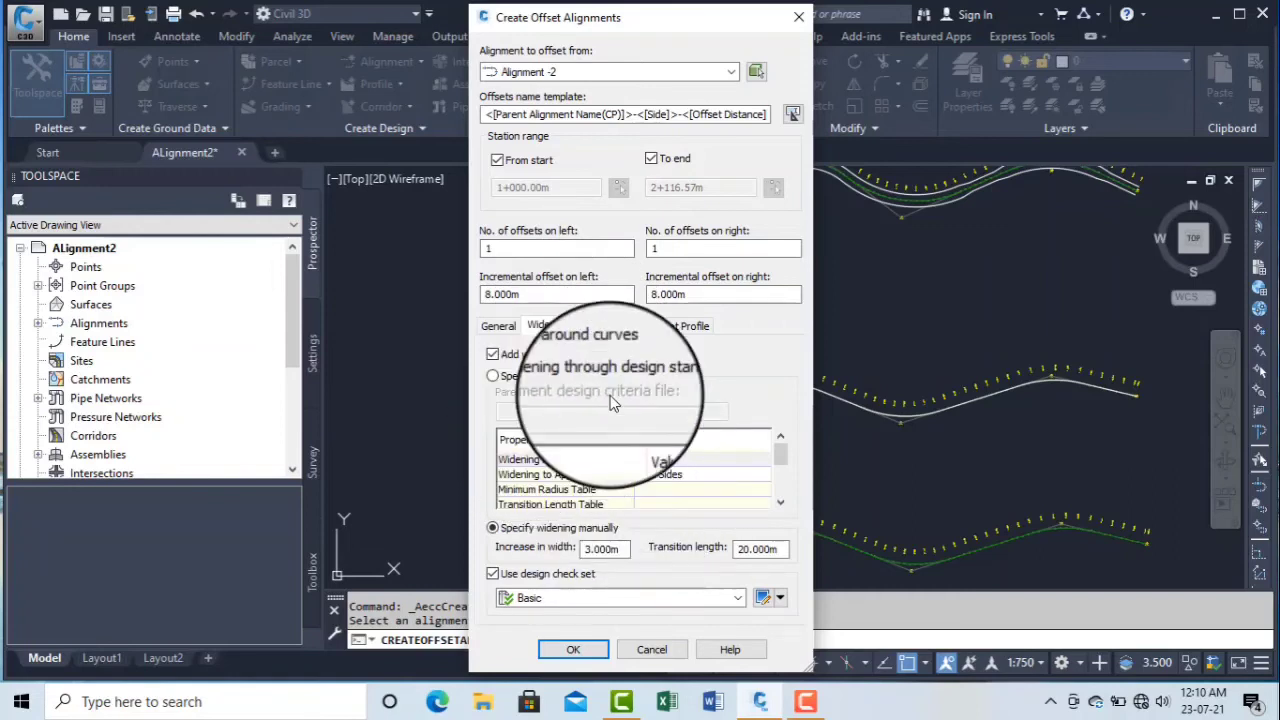
click(493, 378)
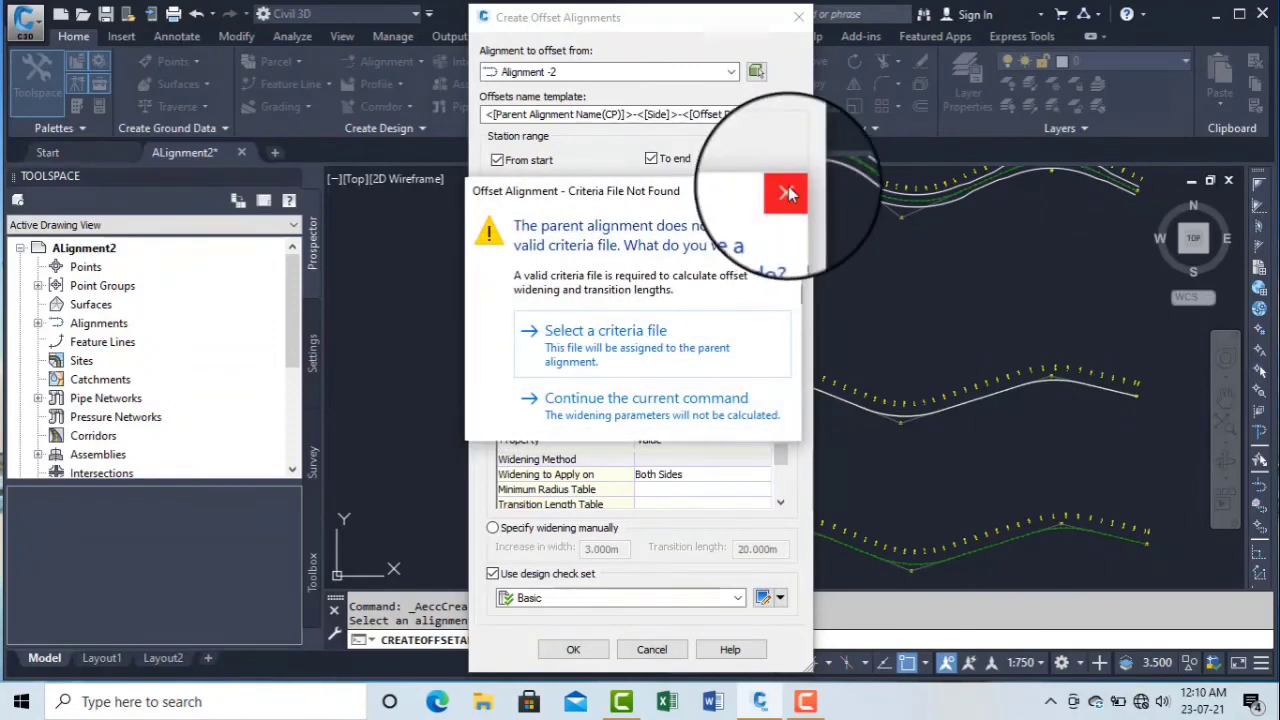
click(787, 189)
click(492, 527)
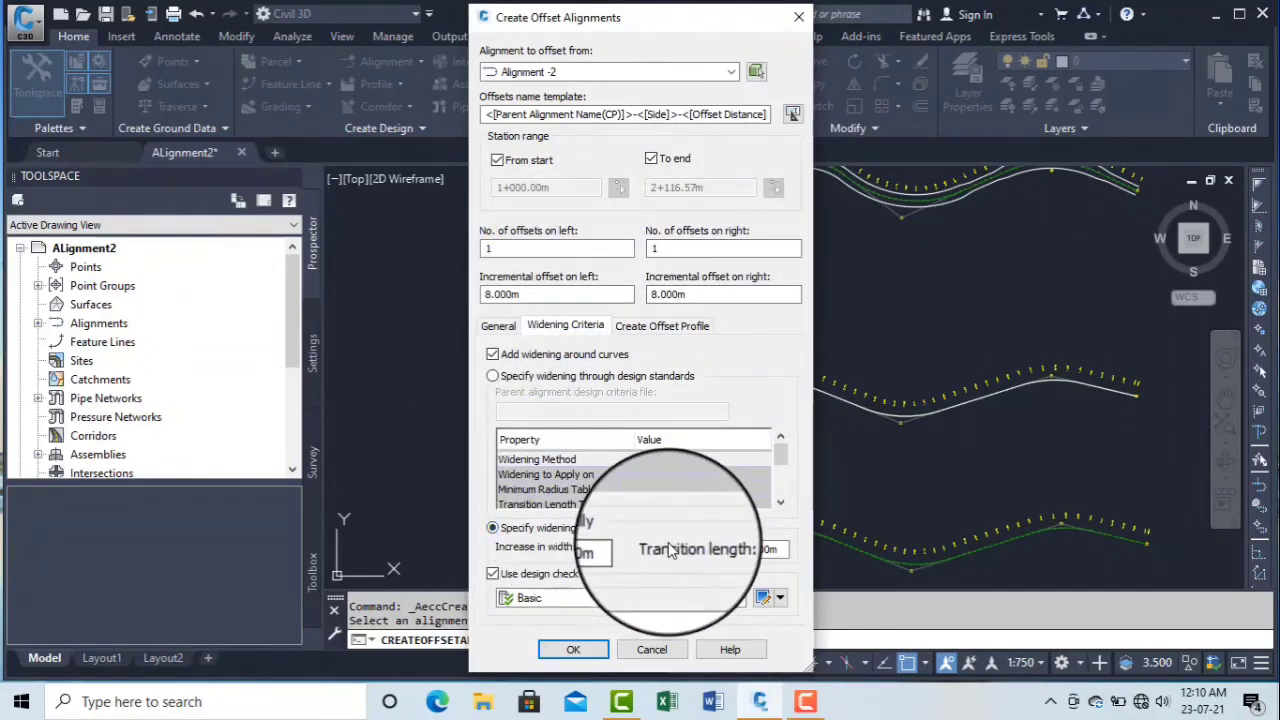